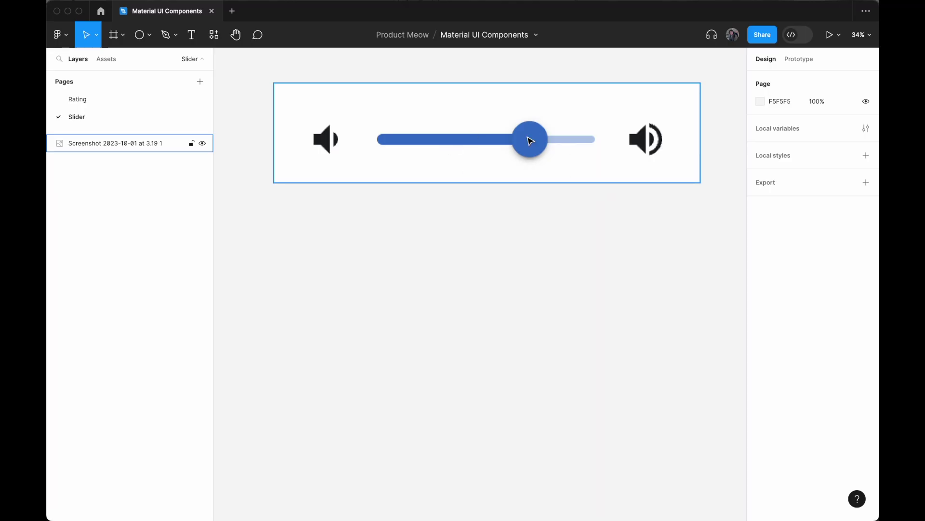
Add a rectangle below the reference slider image and set its width to 500, keeping the height at 100
click(149, 35)
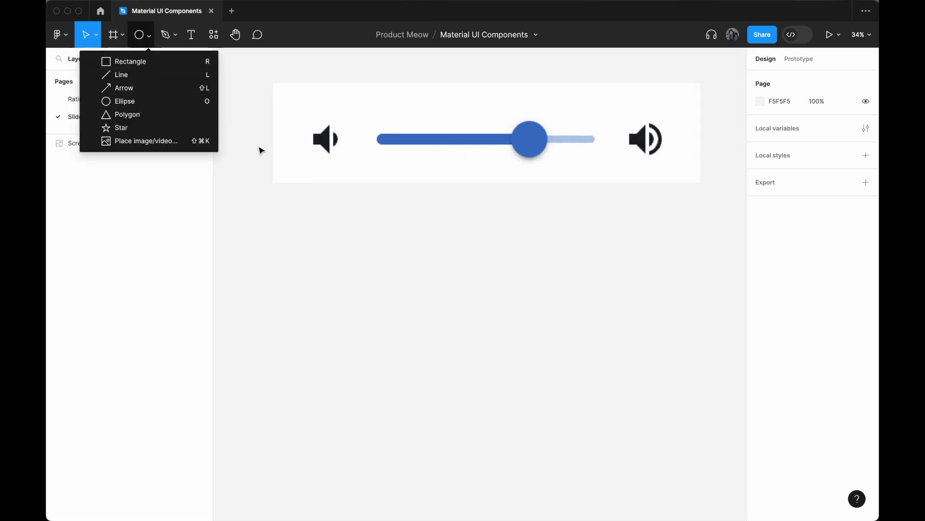
click(153, 65)
click(396, 245)
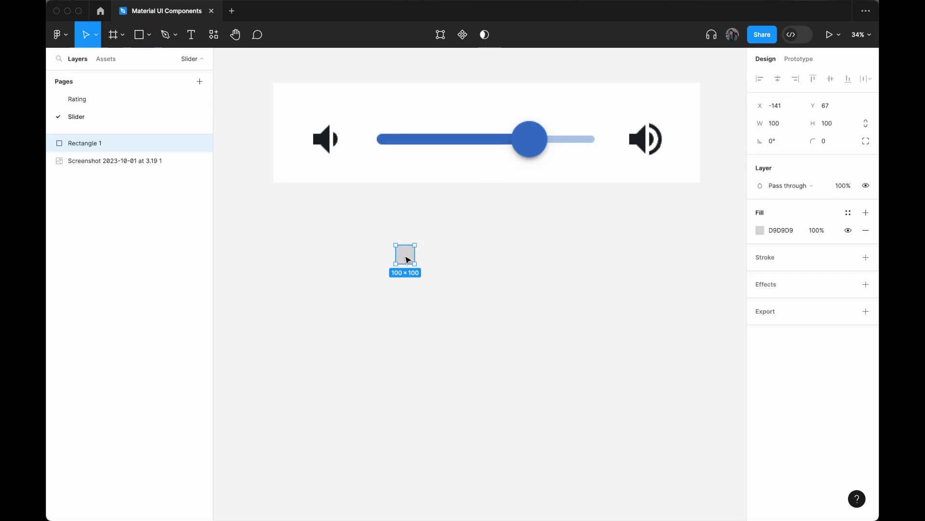
drag(416, 256, 381, 252)
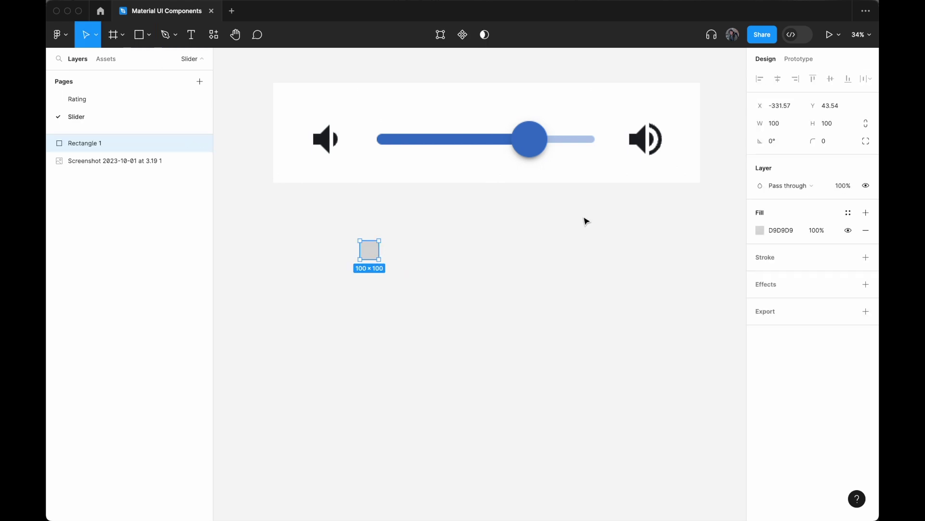
click(780, 124)
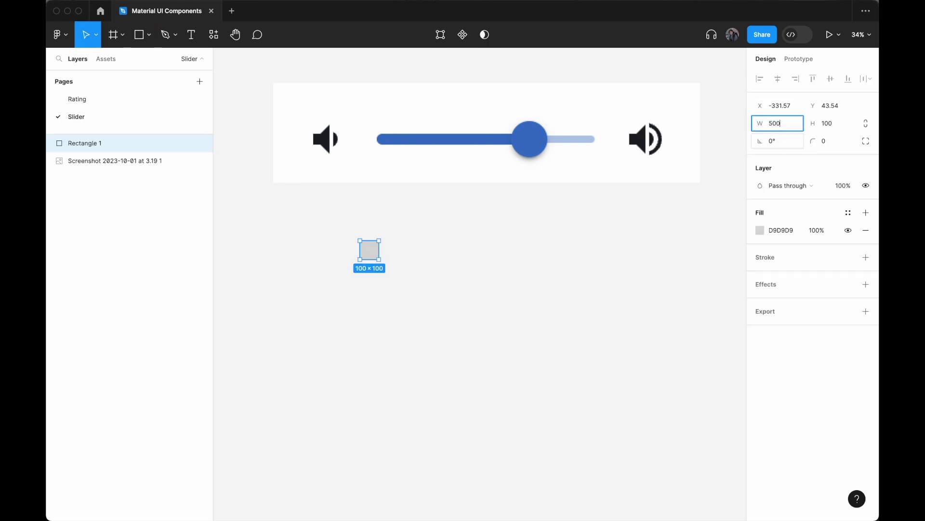
key(Return)
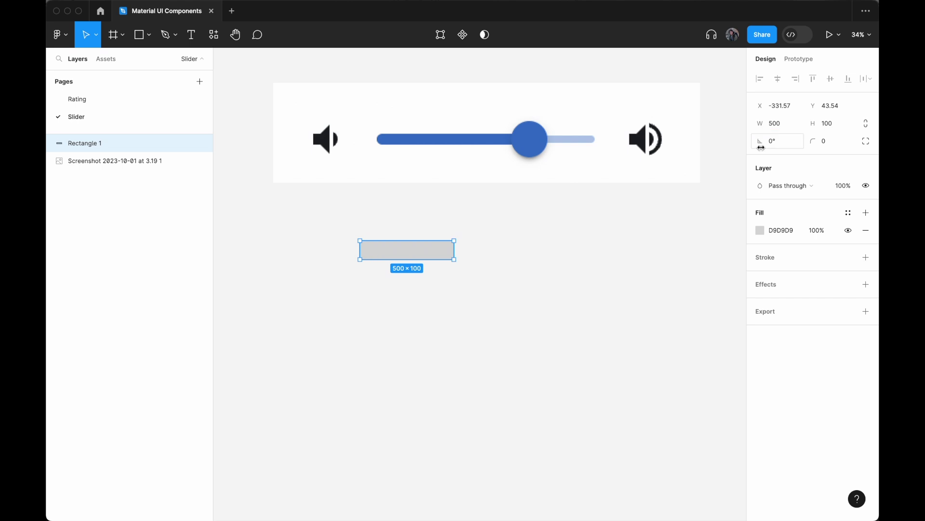
Wrap the rectangle in an auto layout frame and rename the frame "Slider Background"
right_click(413, 252)
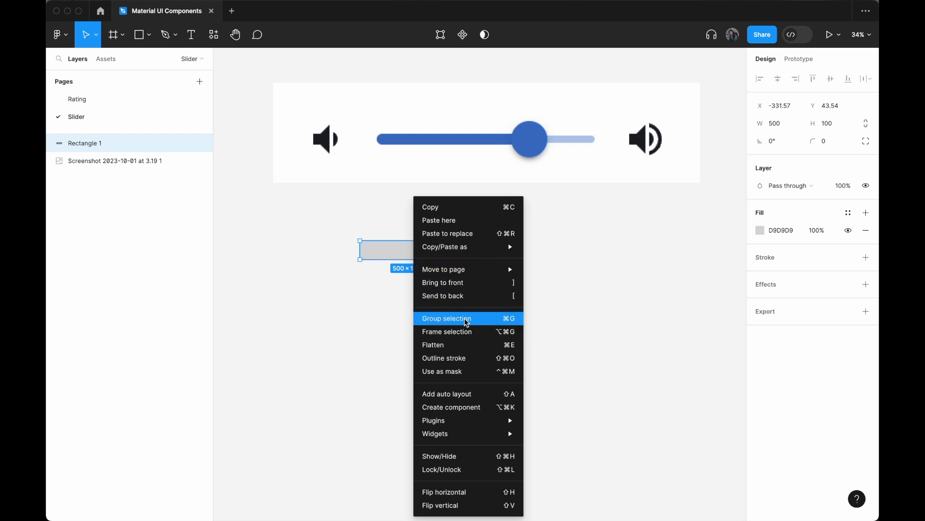
click(475, 396)
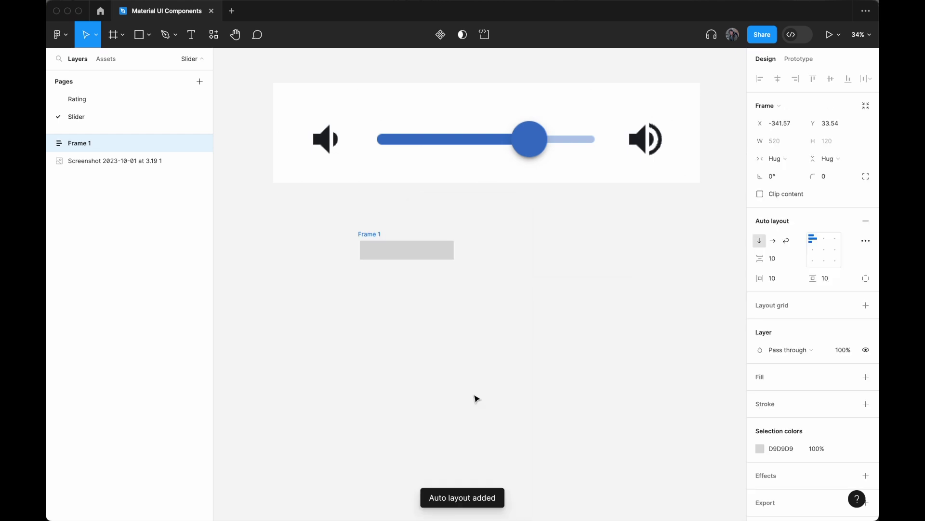
double_click(369, 234)
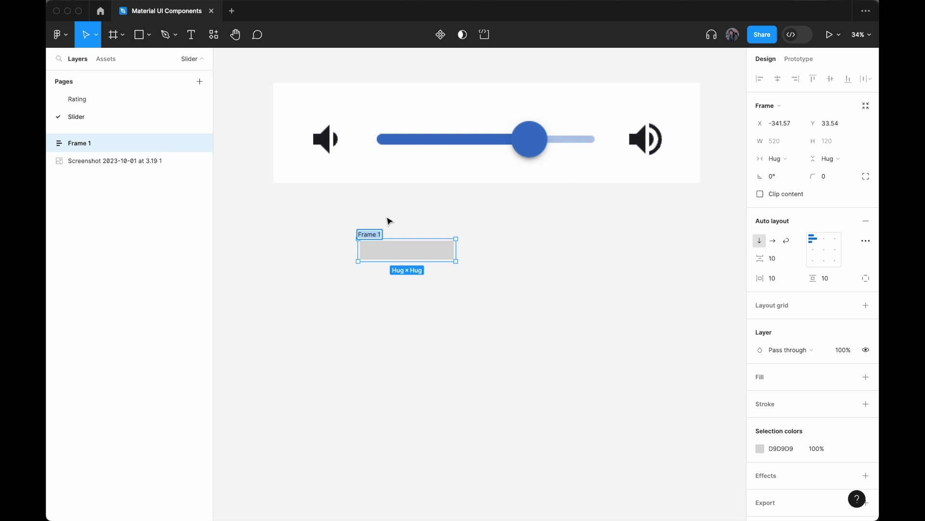
text(Slider Background)
key(Return)
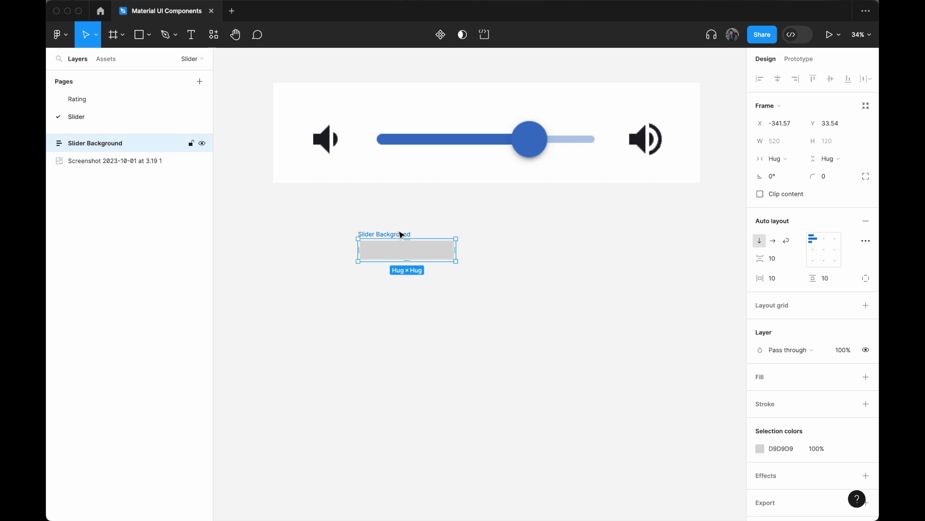
Switch the Slider Background frame to fixed width and set the width to 1000
click(777, 159)
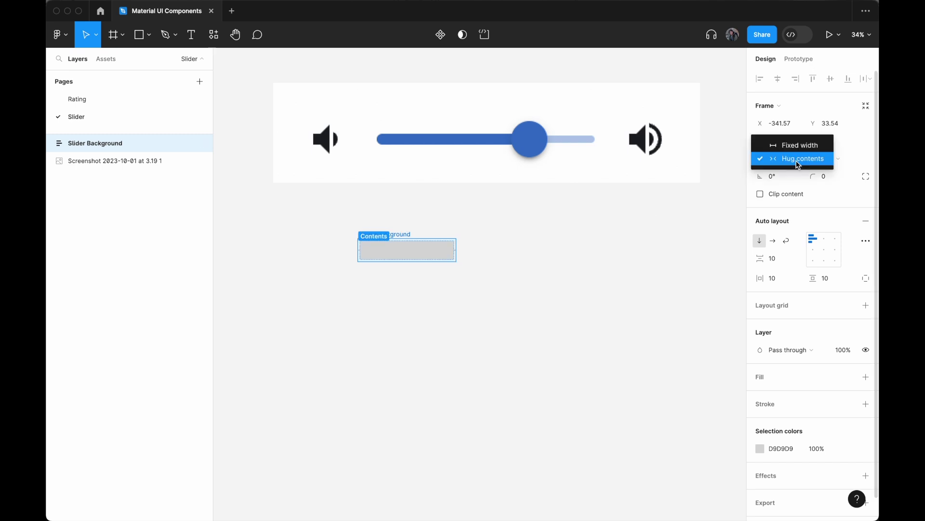
click(793, 145)
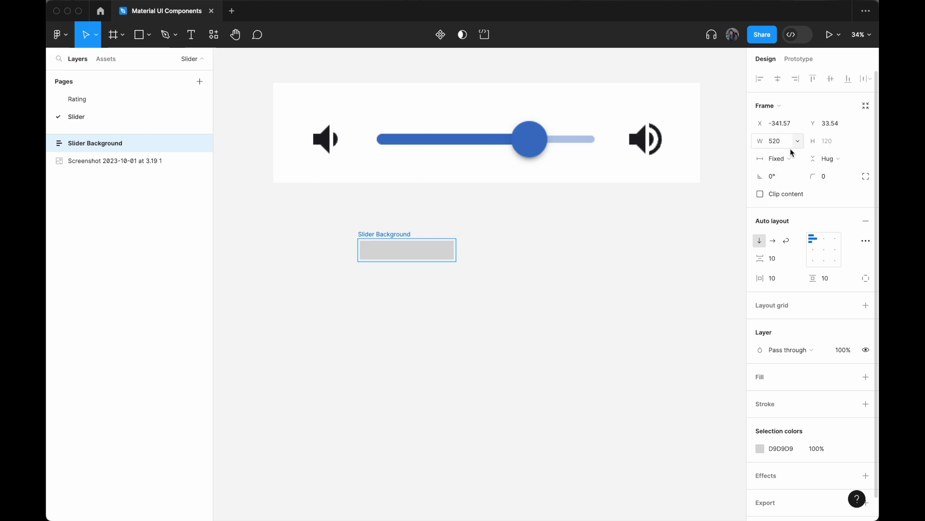
click(776, 141)
text(1000)
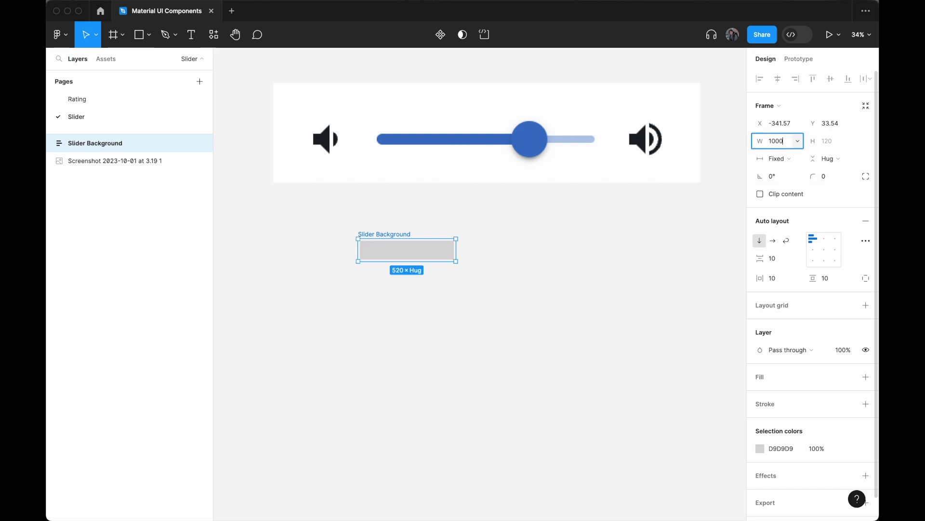
key(Return)
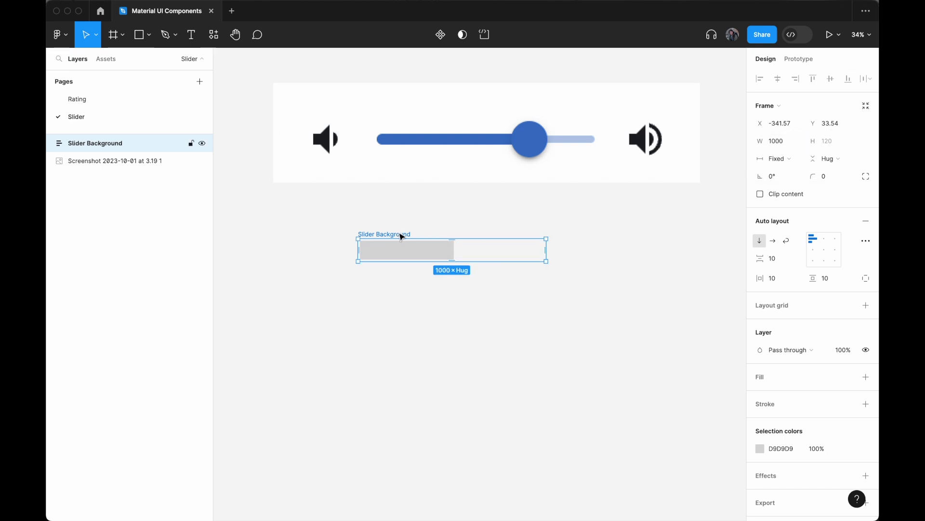
Add a fill to the Slider Background frame using the light blue B3CAEB sampled from the reference slider's track
click(759, 379)
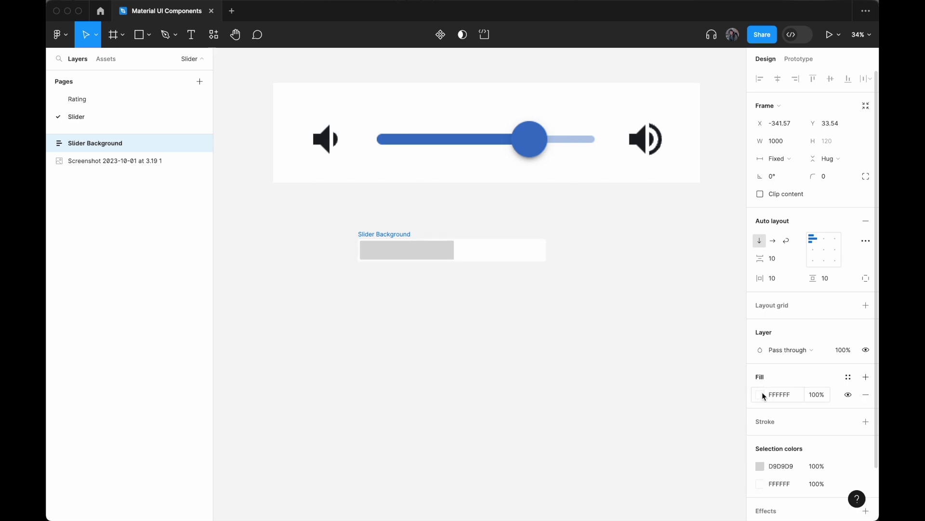
click(761, 394)
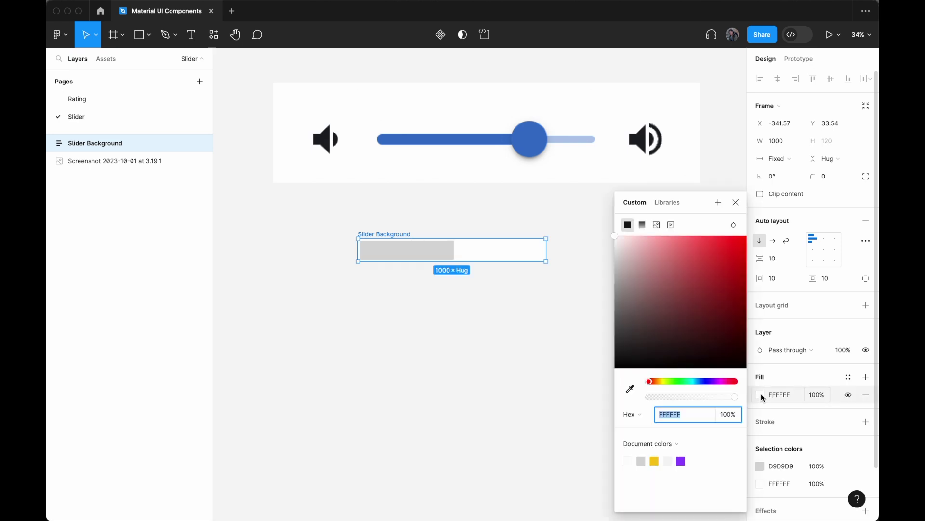
click(631, 391)
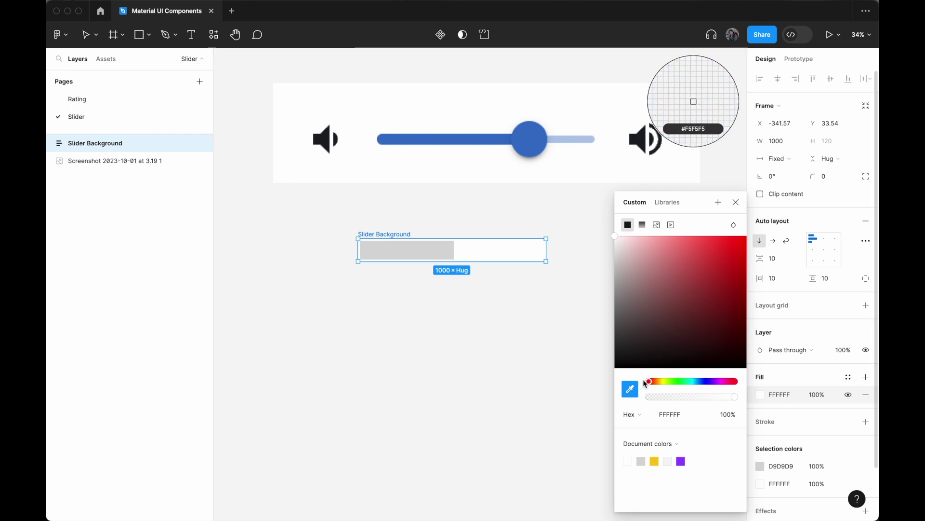
click(575, 141)
Recolour the inner rectangle with the dark blue 3874CB sampled from the filled part of the reference slider
click(444, 250)
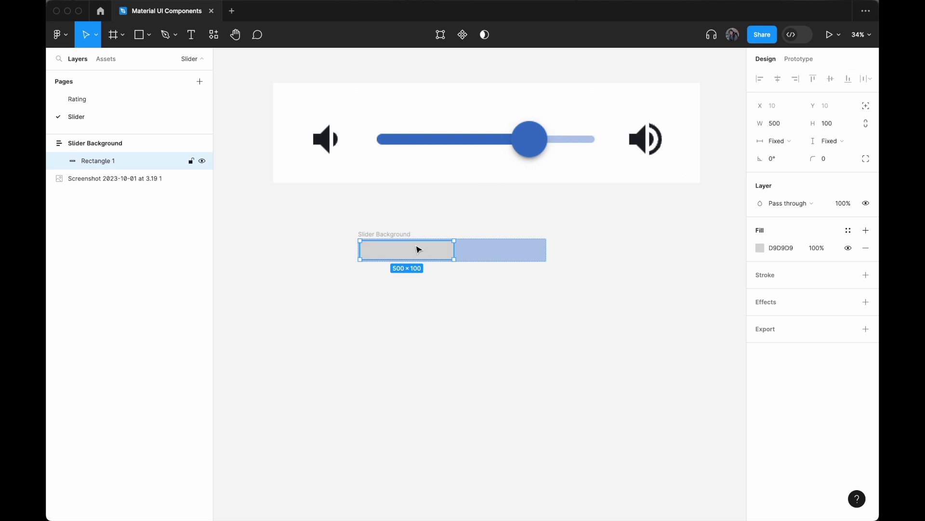
click(760, 248)
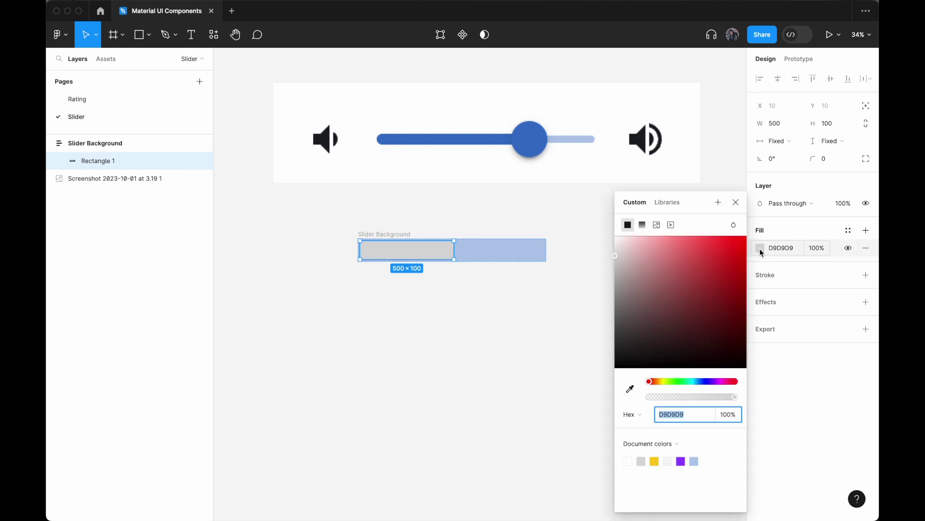
click(630, 389)
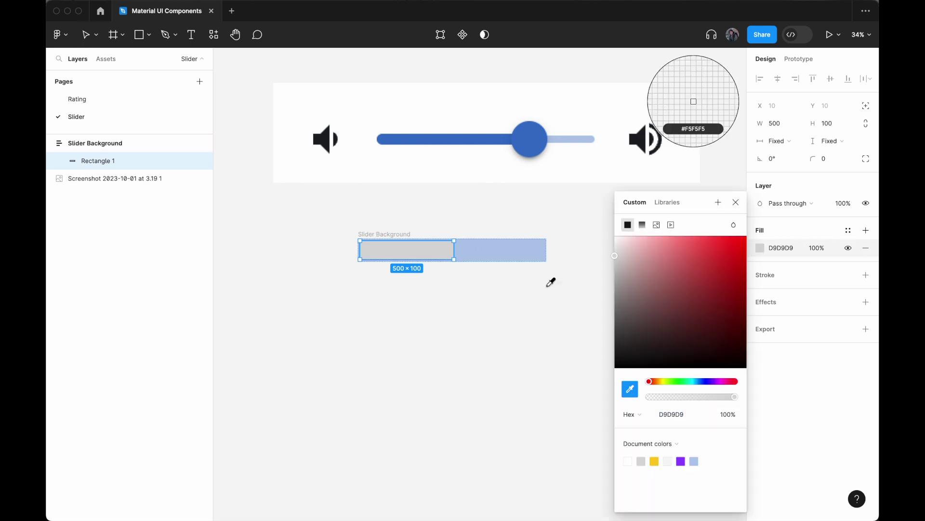
click(479, 137)
click(437, 235)
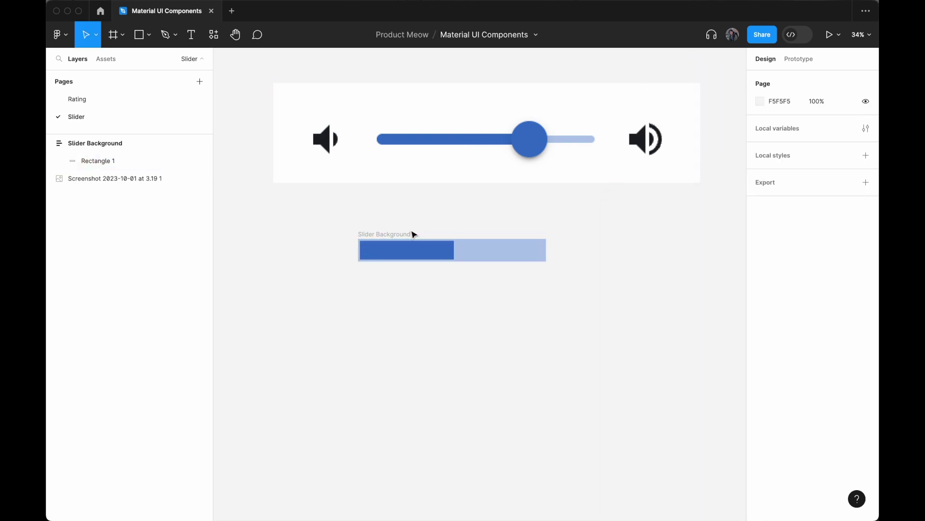
Set the Slider Background frame's horizontal and vertical padding to 0
click(410, 235)
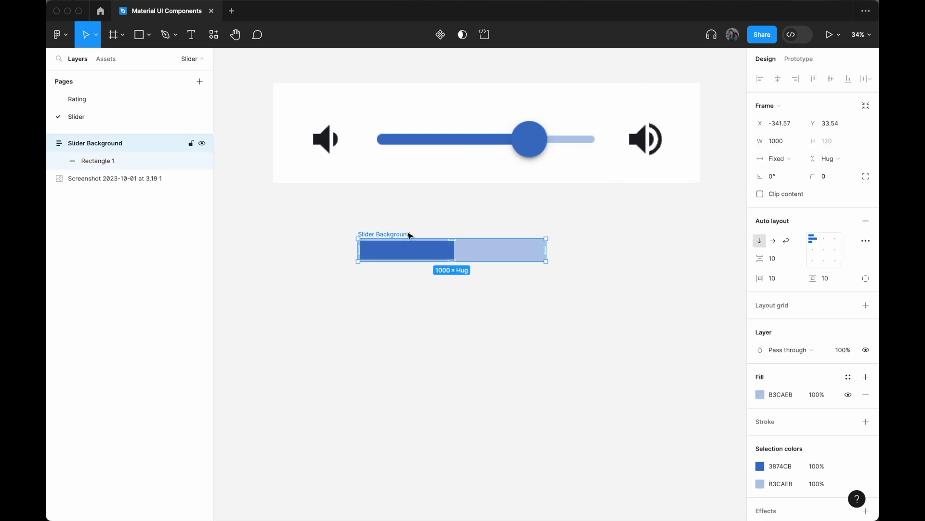
click(776, 282)
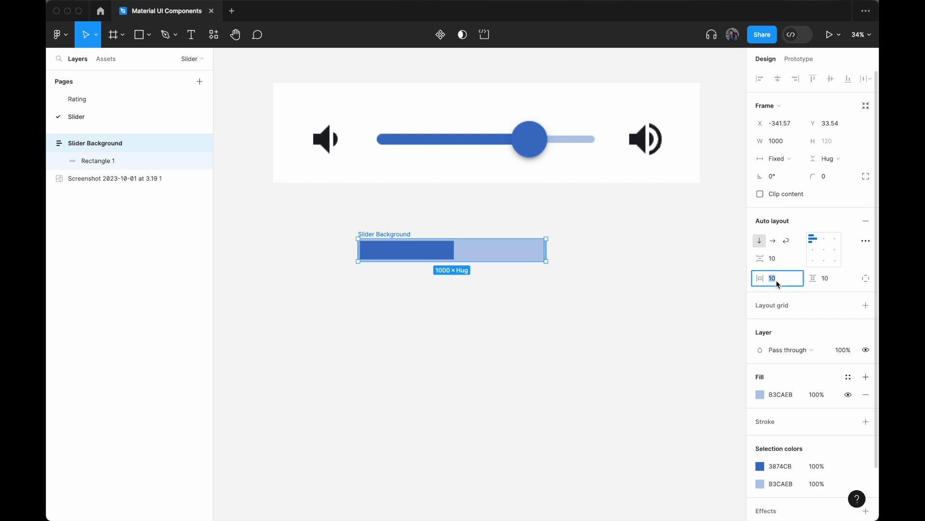
key(Return)
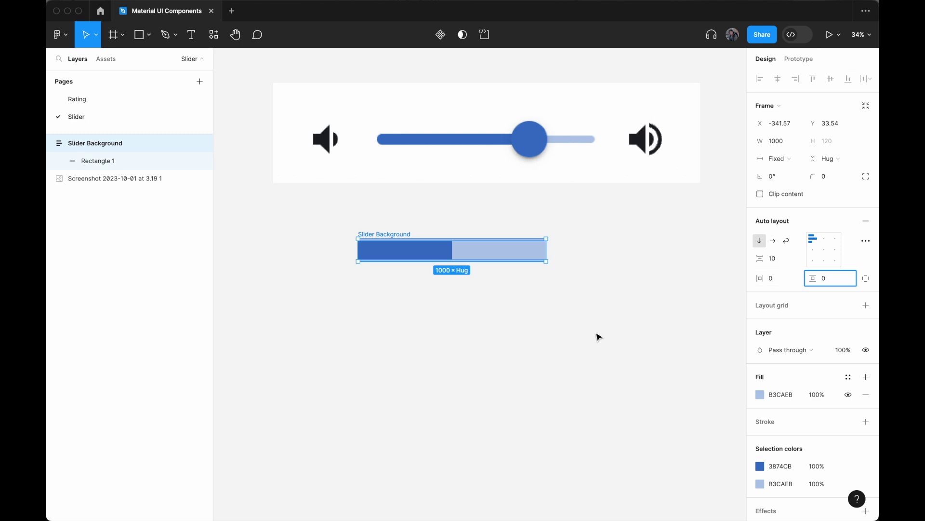
click(393, 221)
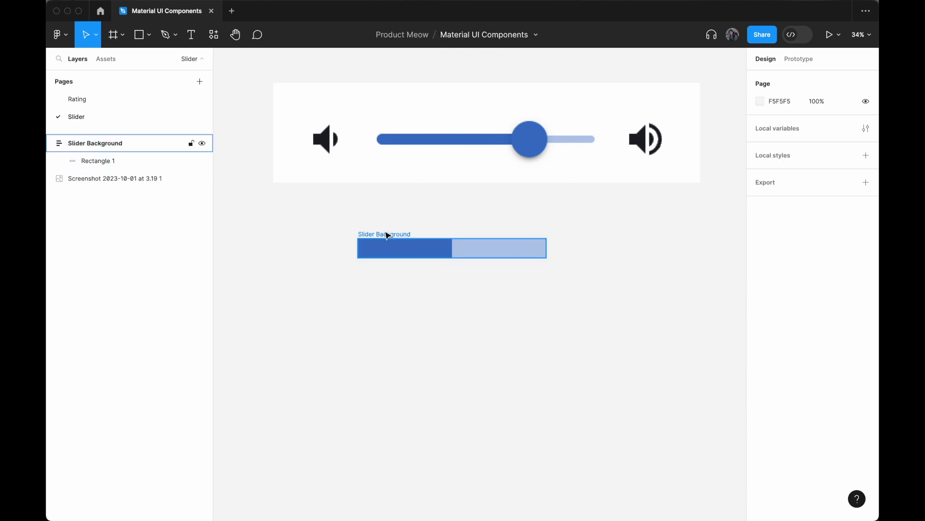
Give the Slider Background frame a corner radius of 100 and turn on clipping of its content
click(394, 236)
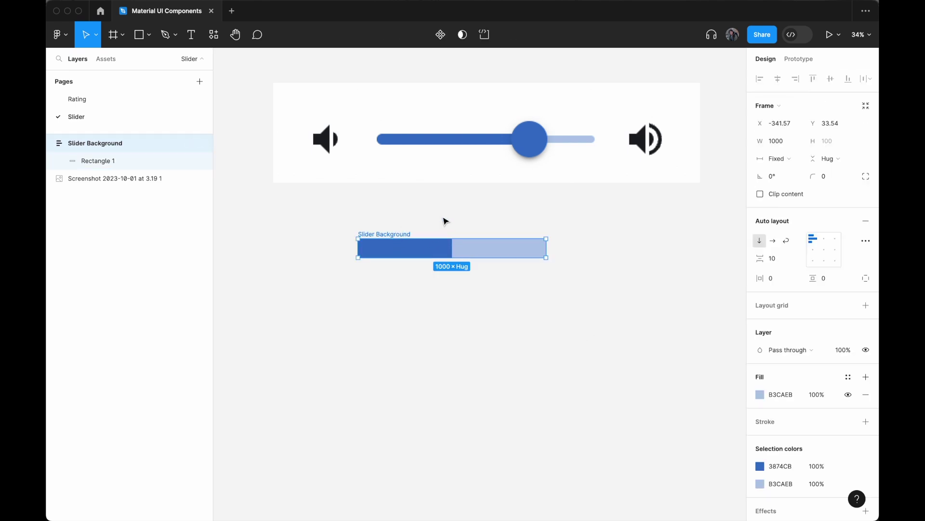
click(837, 181)
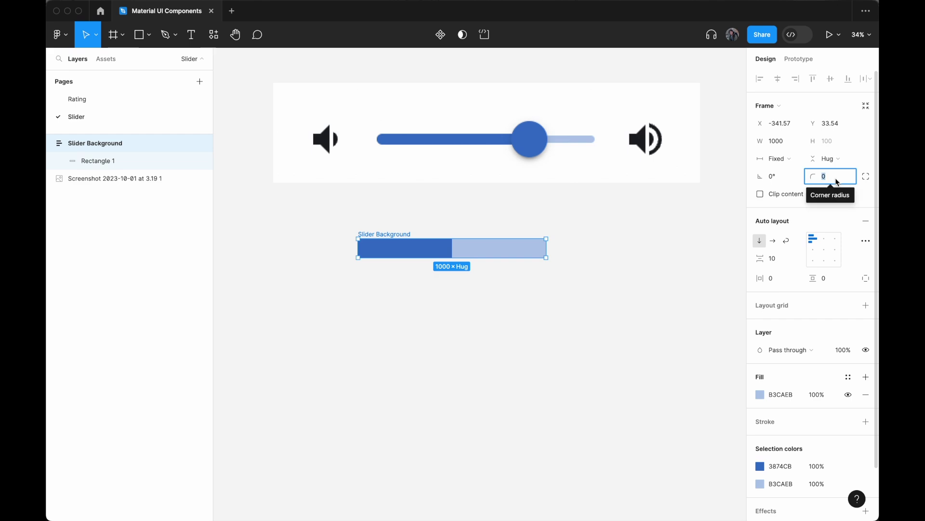
text(100)
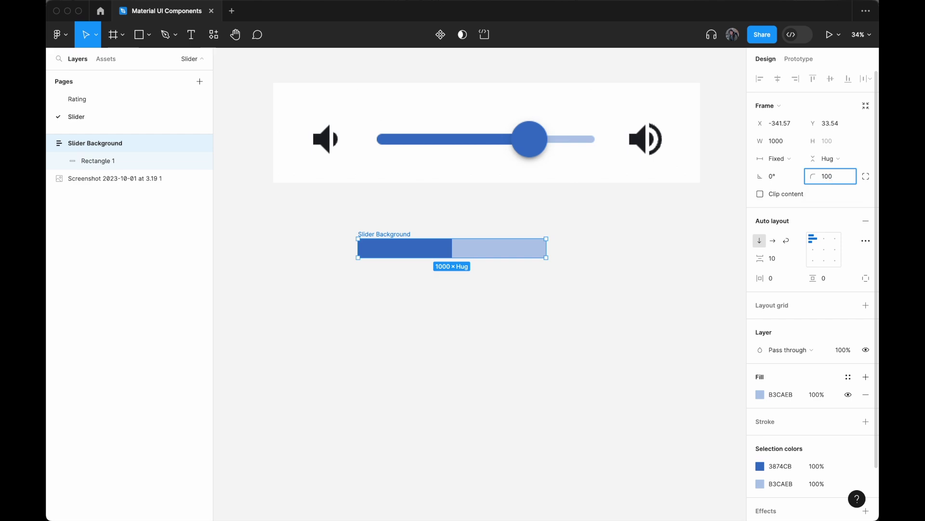
key(Return)
click(453, 222)
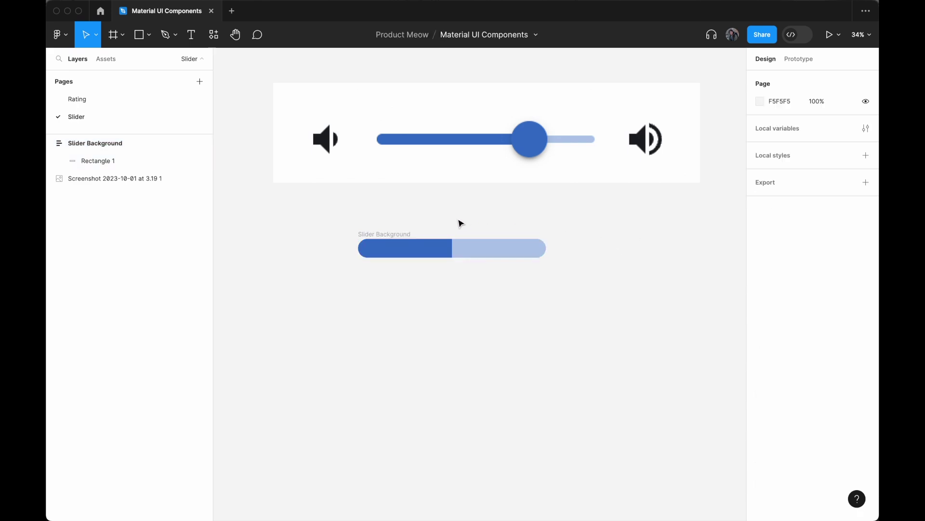
click(388, 234)
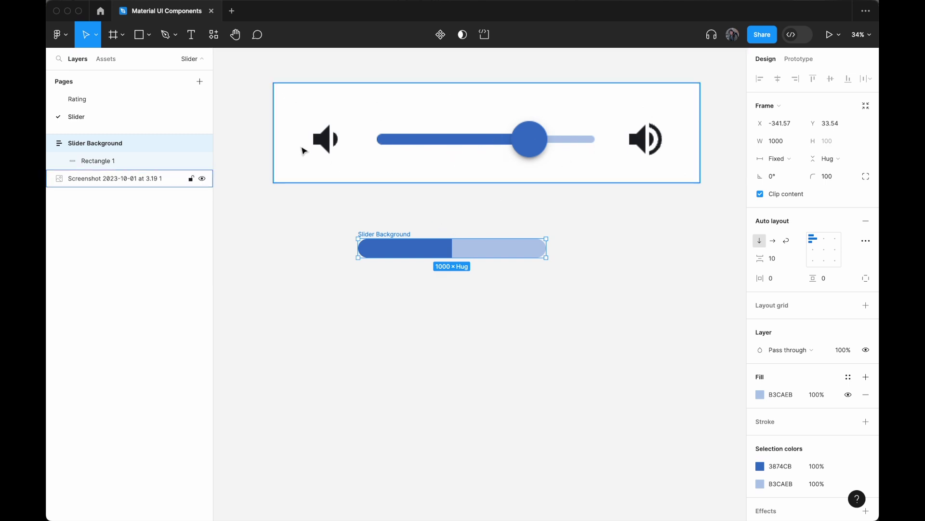
Add a circle just above the slider bar and size it to 200 × 200 with locked proportions
click(148, 40)
click(138, 100)
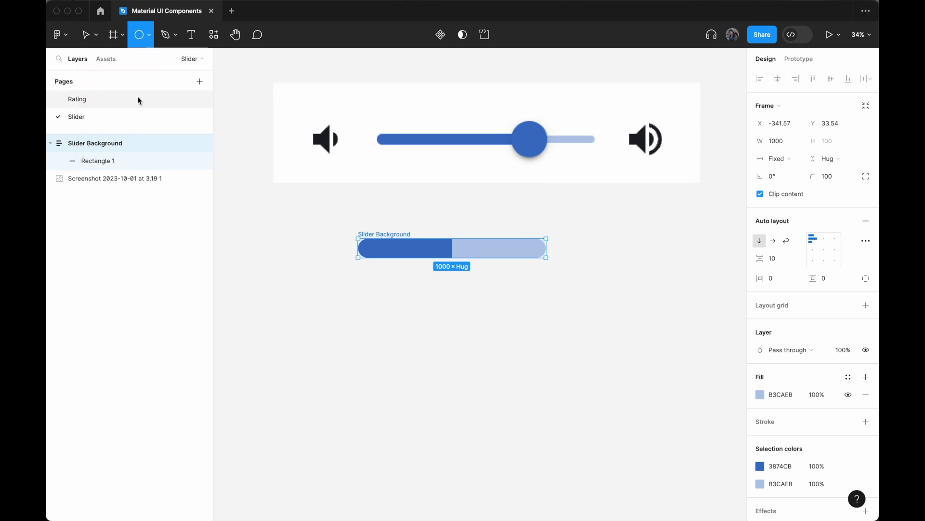
click(432, 214)
mouse_move(435, 218)
mouse_down()
mouse_move(439, 204)
mouse_move(439, 215)
mouse_up()
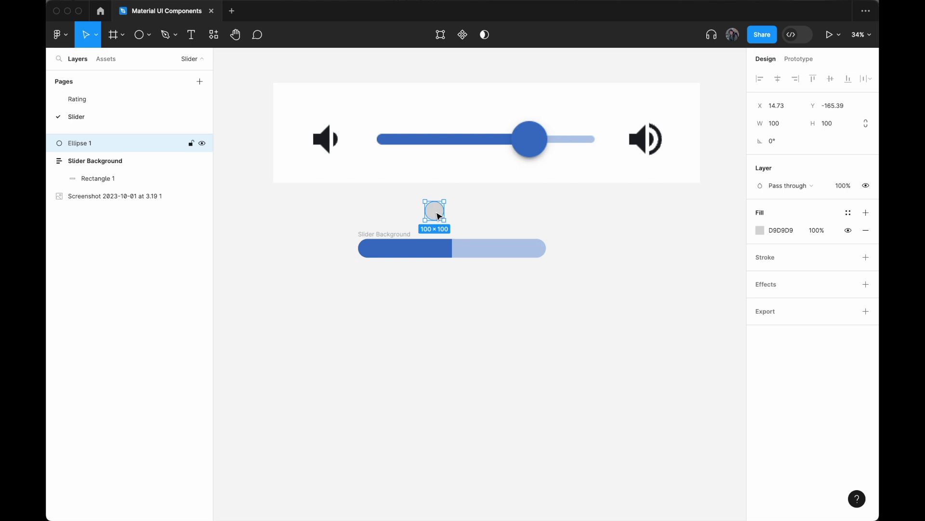
click(782, 127)
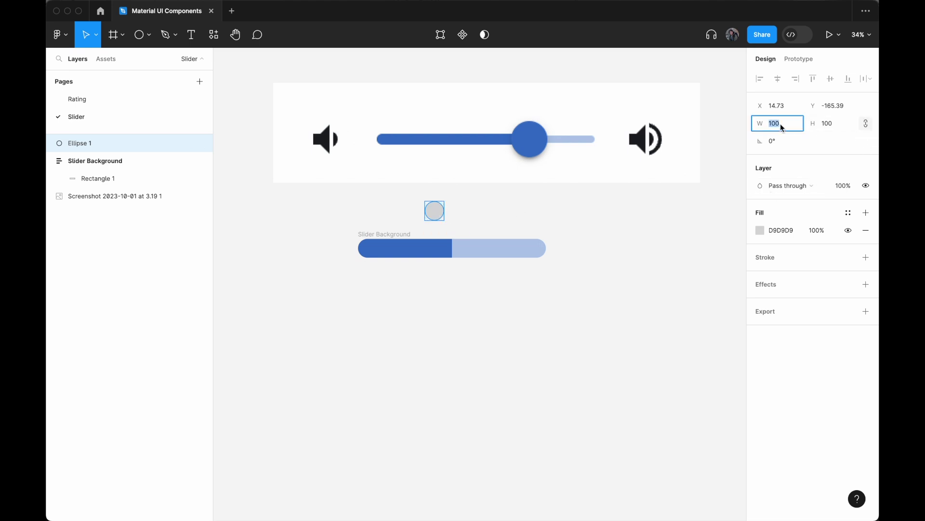
text(200)
key(Return)
drag(438, 221, 442, 216)
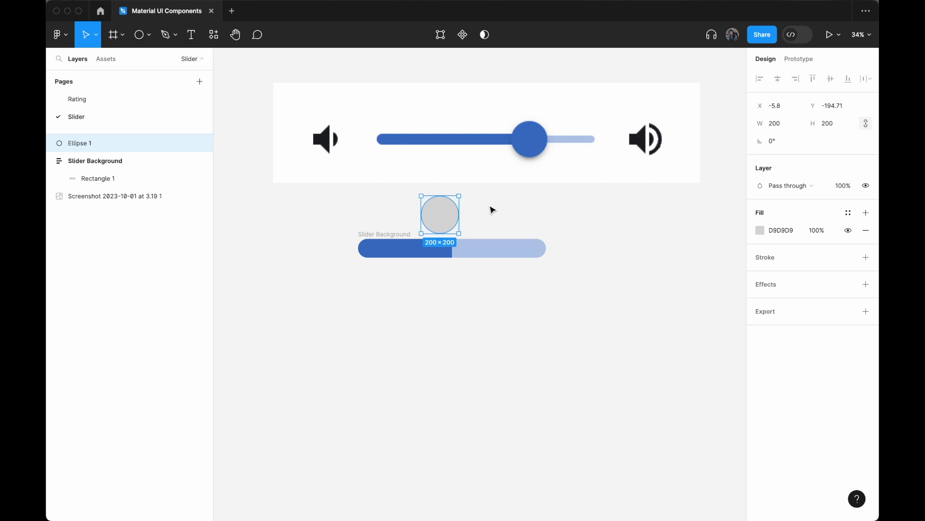
Fill the circle with the dark blue 3874CB sampled from the reference slider's knob
click(760, 231)
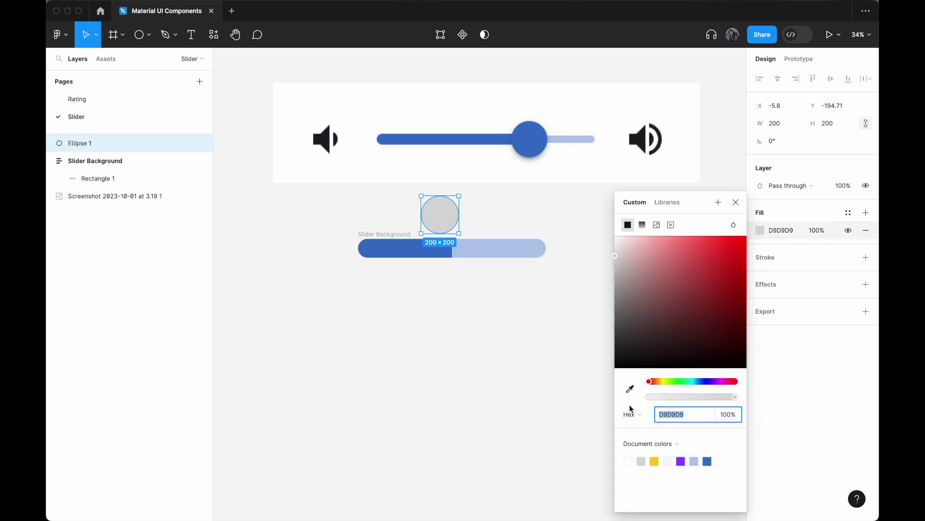
click(631, 389)
click(530, 133)
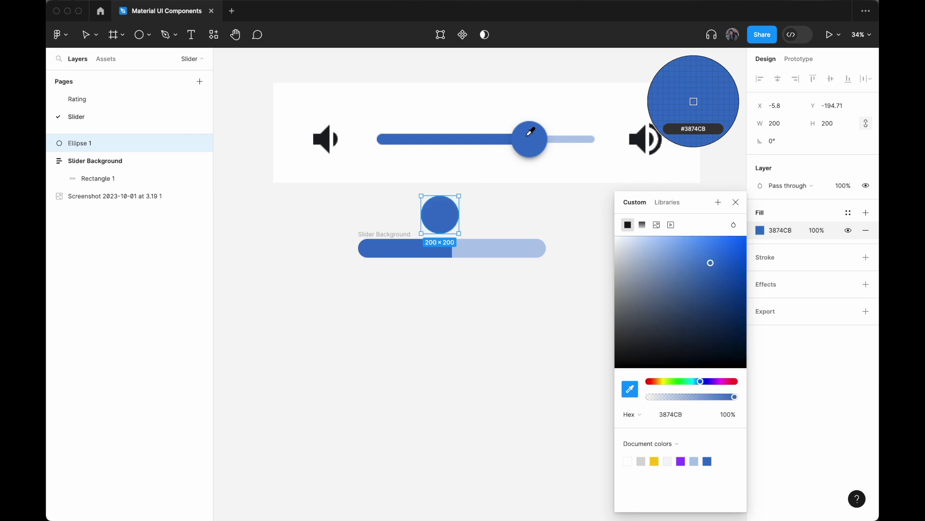
Add a drop shadow effect to the dark blue circle
click(771, 288)
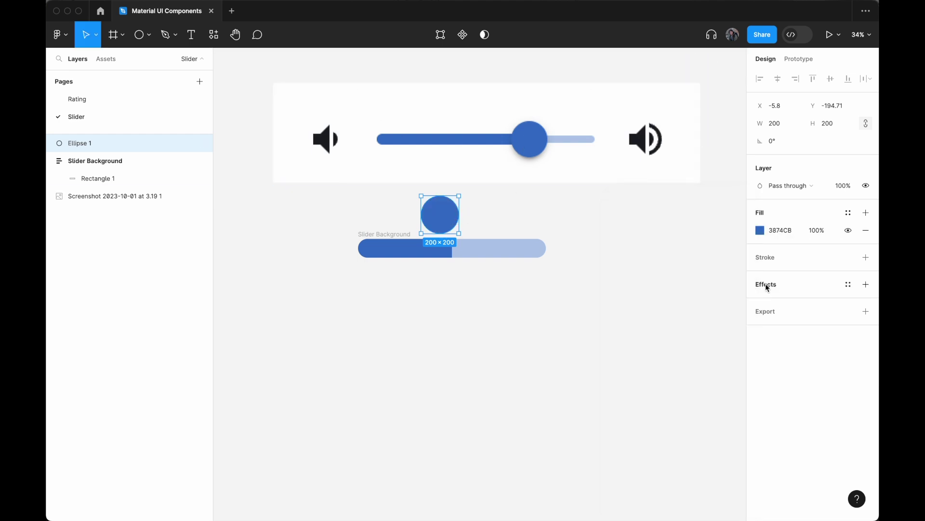
click(768, 289)
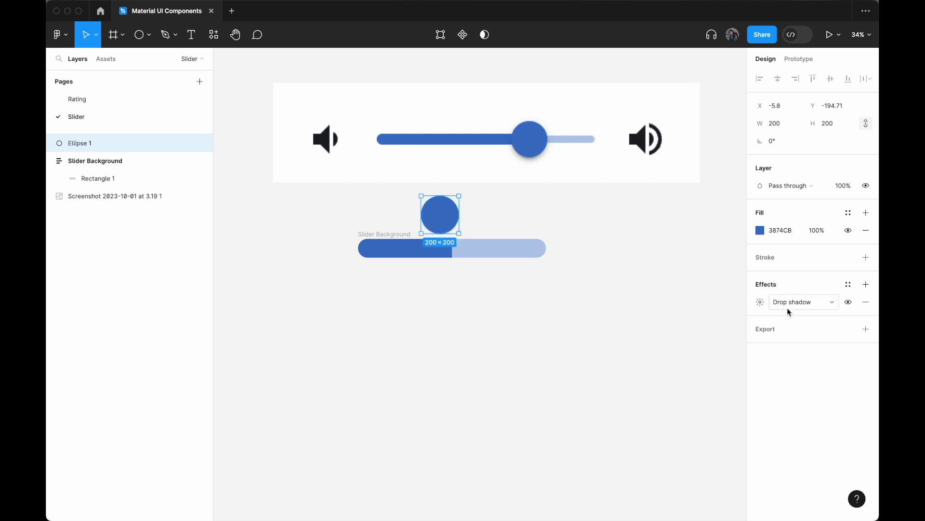
click(506, 213)
Wrap the circle and the Slider Background frame together in an auto layout frame
click(446, 211)
shift+click(388, 233)
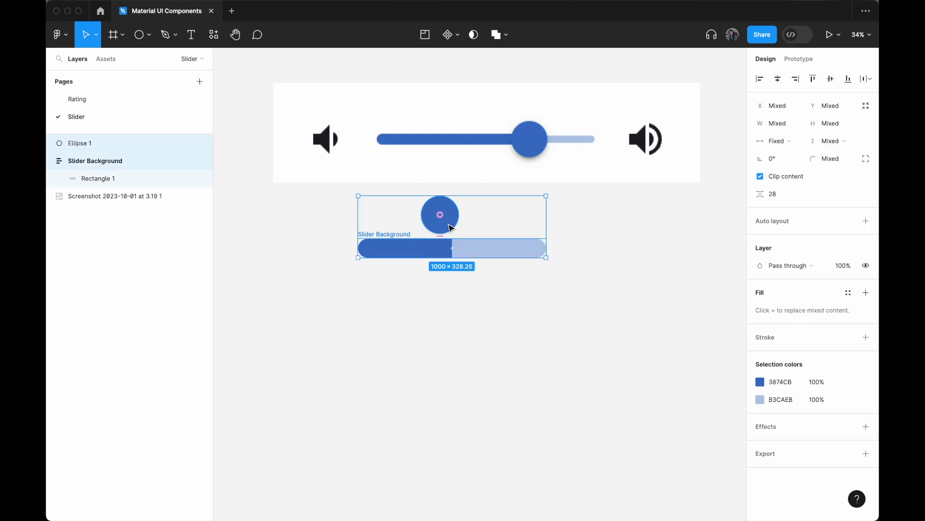
right_click(479, 226)
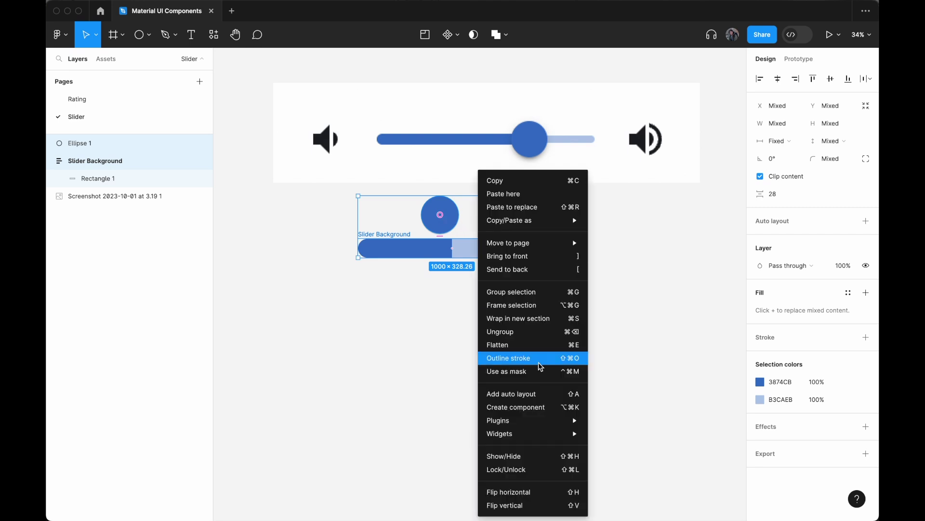
click(546, 398)
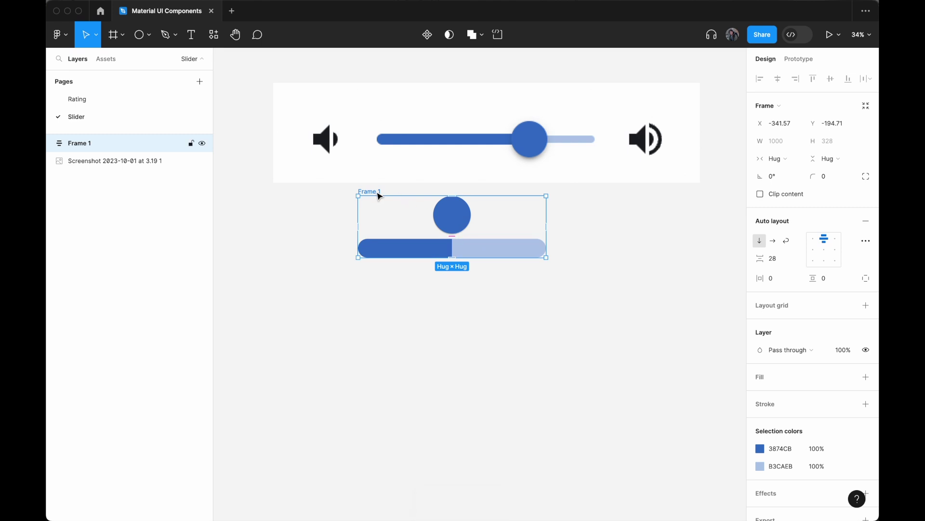
Move the new auto layout frame slightly away from the reference screenshot and rename it Slider
drag(374, 195, 385, 227)
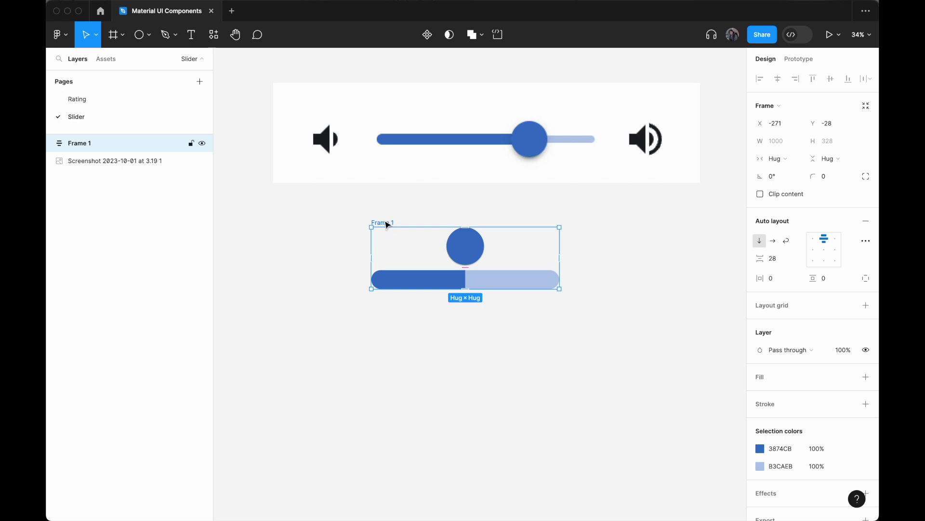
double_click(378, 223)
text(Slider)
key(Return)
Move the Slider frame well below the reference screenshot, to about X -223, Y 379
click(468, 251)
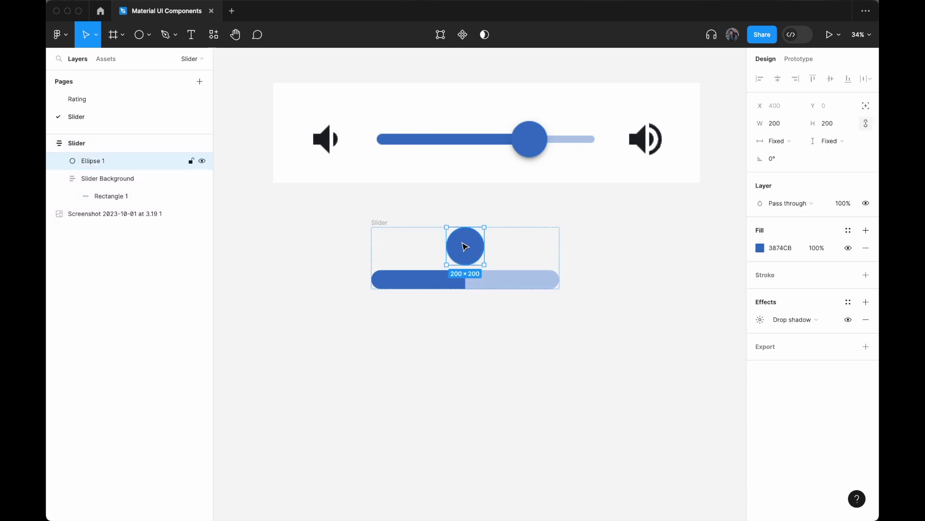
scroll(465, 250, up, 3)
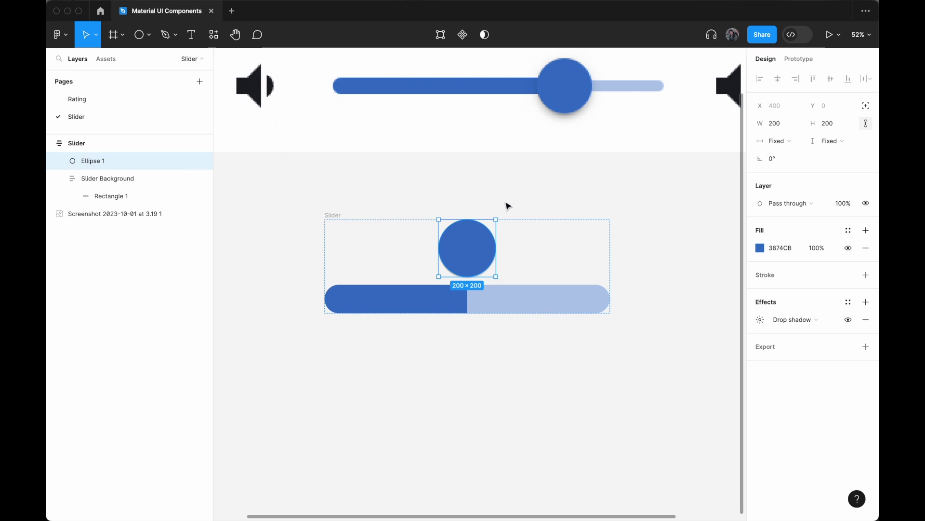
scroll(507, 203, down, 3)
click(414, 145)
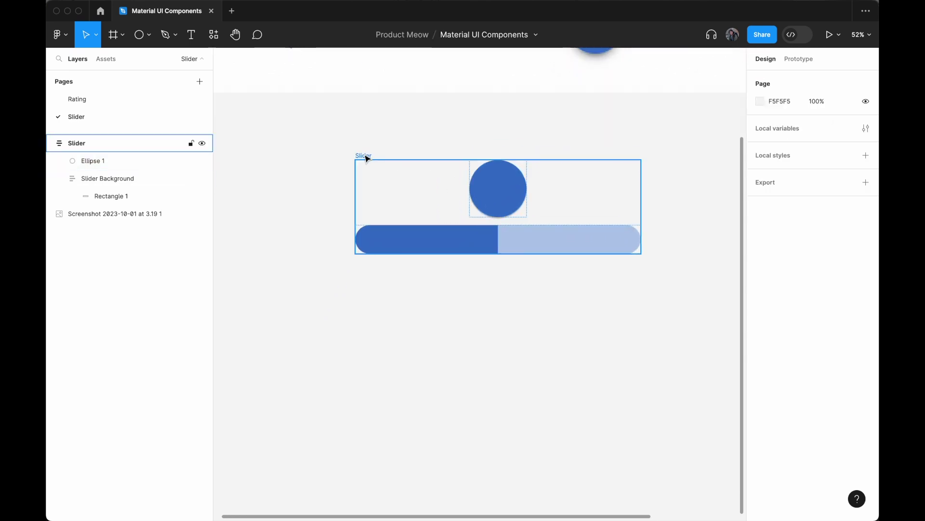
drag(363, 157, 378, 275)
scroll(388, 271, right, 2)
scroll(429, 263, down, 2)
Give the circle absolute position within the Slider frame and centre it vertically on the bar at Y -50
click(496, 269)
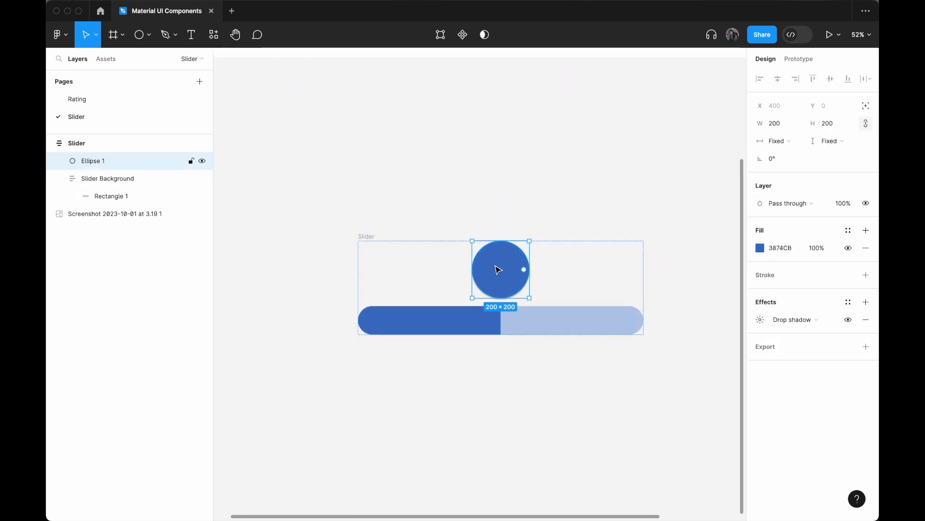
click(866, 107)
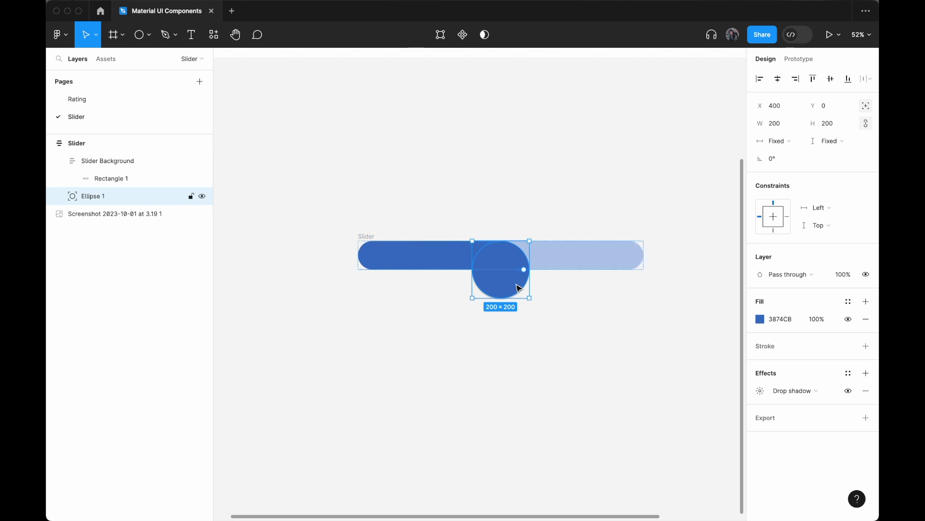
drag(511, 293, 512, 279)
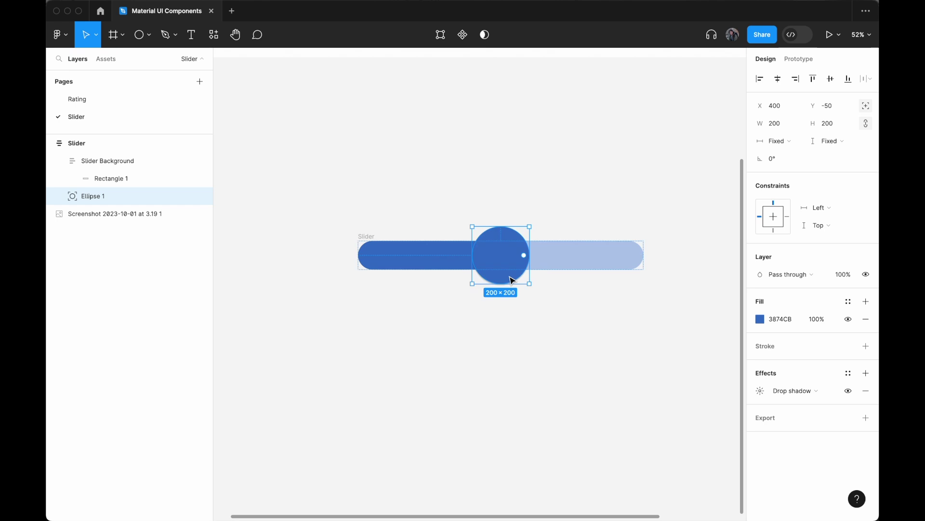
click(544, 313)
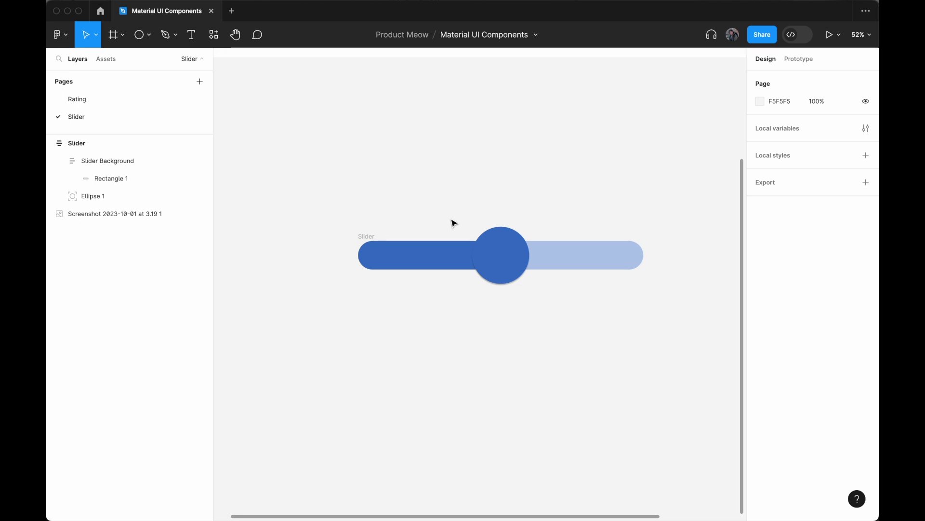
Turn the Slider frame into a component and add a second variant to it
click(368, 237)
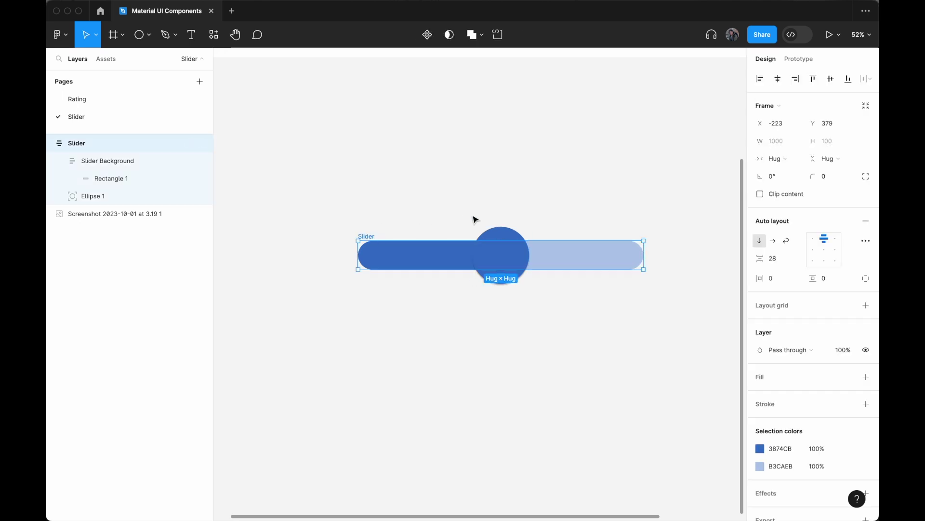
scroll(475, 219, down, 2)
scroll(474, 220, right, 2)
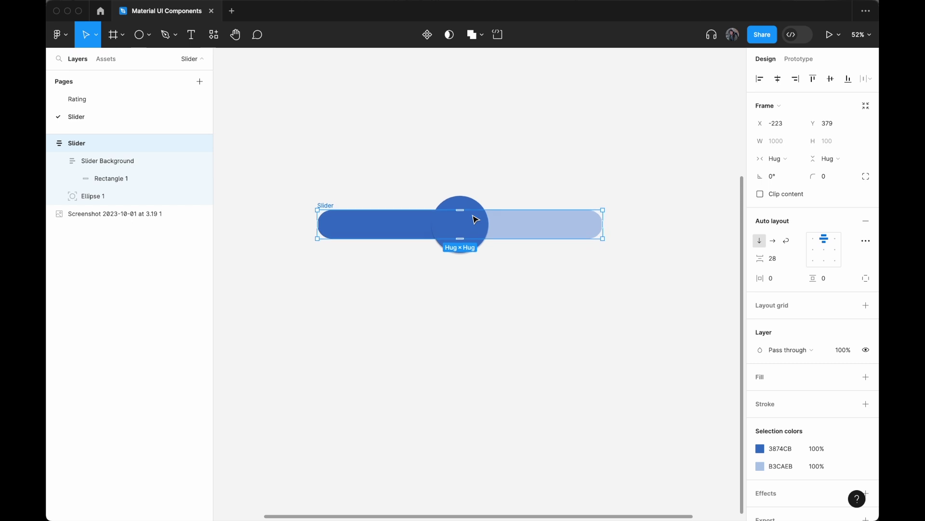
click(429, 36)
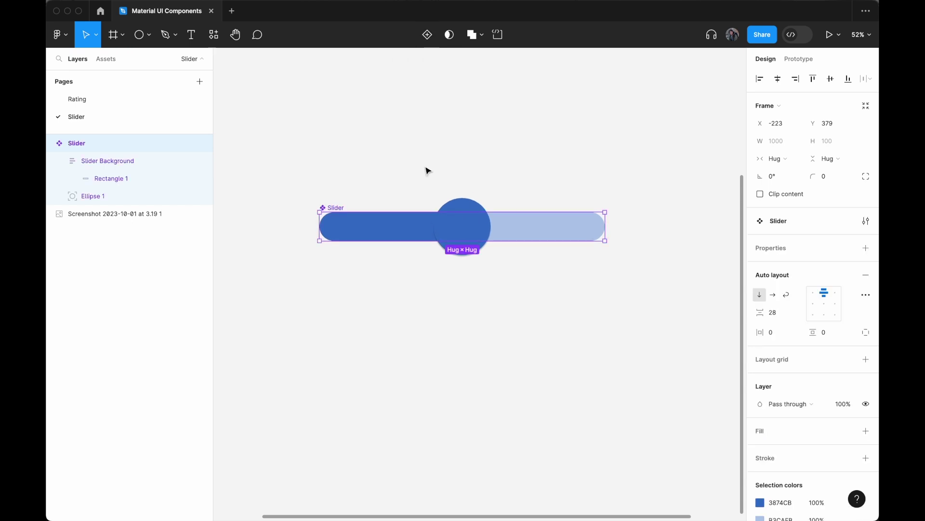
click(428, 35)
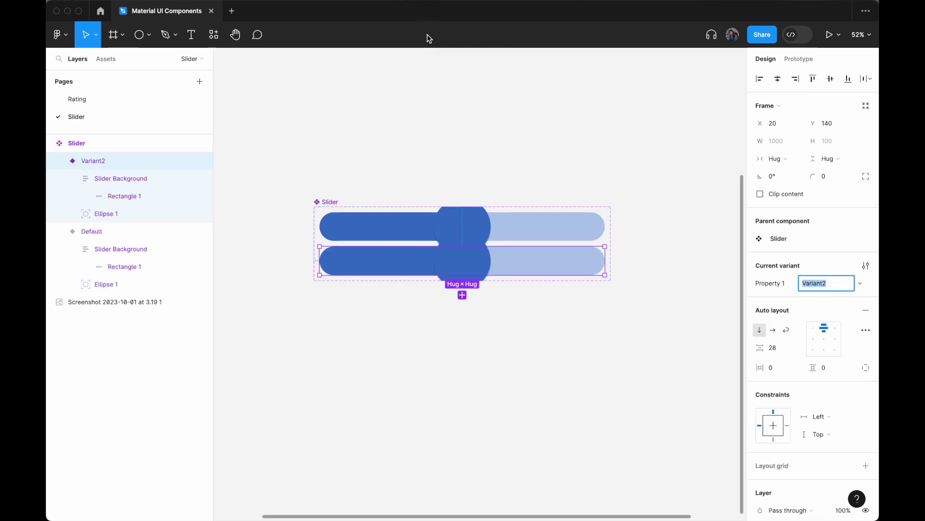
click(555, 298)
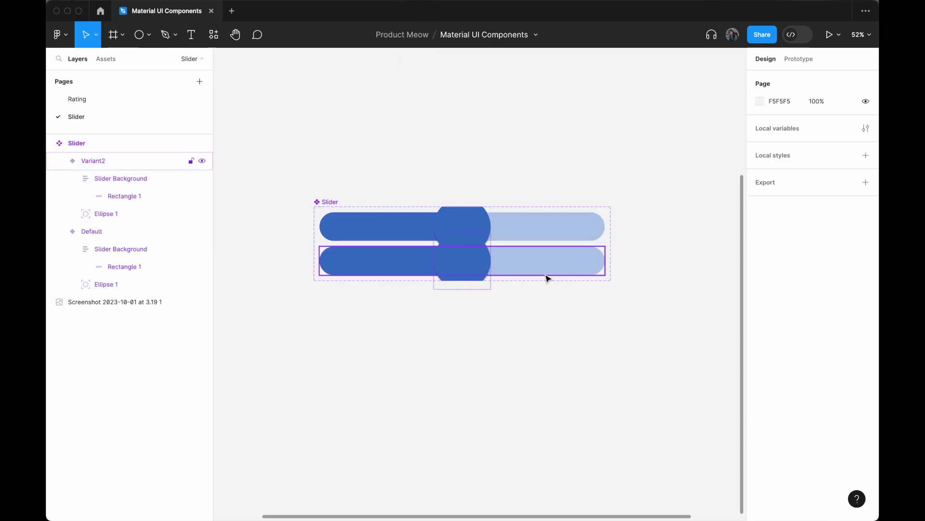
Extend the Slider component set downward and move the second variant down to about Y 316, clear of the first
click(331, 201)
drag(381, 280, 382, 366)
click(388, 267)
drag(387, 268, 386, 320)
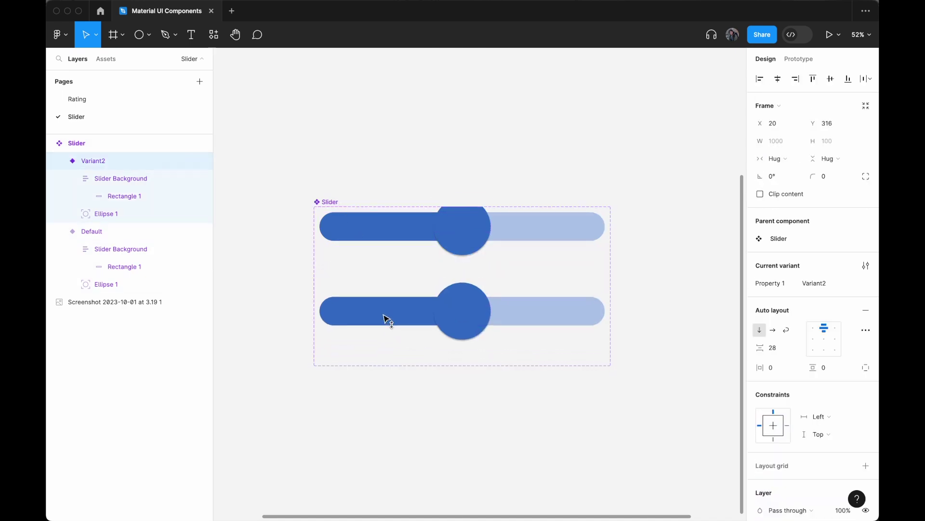
click(399, 362)
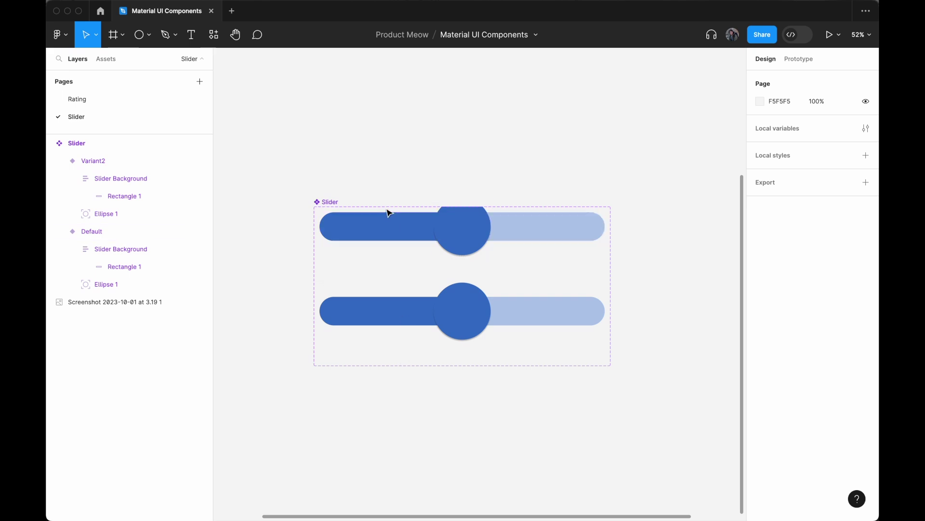
Extend the component set upward to a height of about 683 and space the two variants at Y 91 and Y 376
click(365, 208)
drag(365, 207, 366, 172)
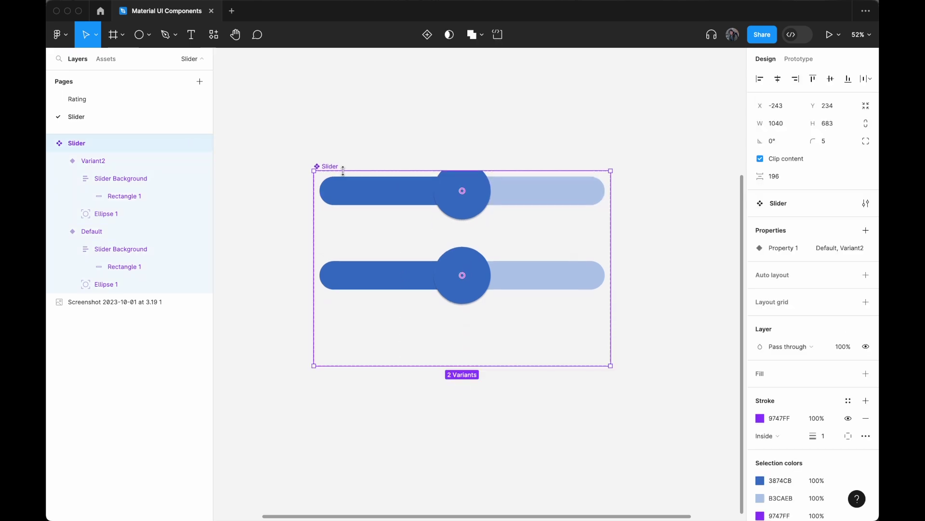
drag(389, 204, 386, 304)
click(395, 371)
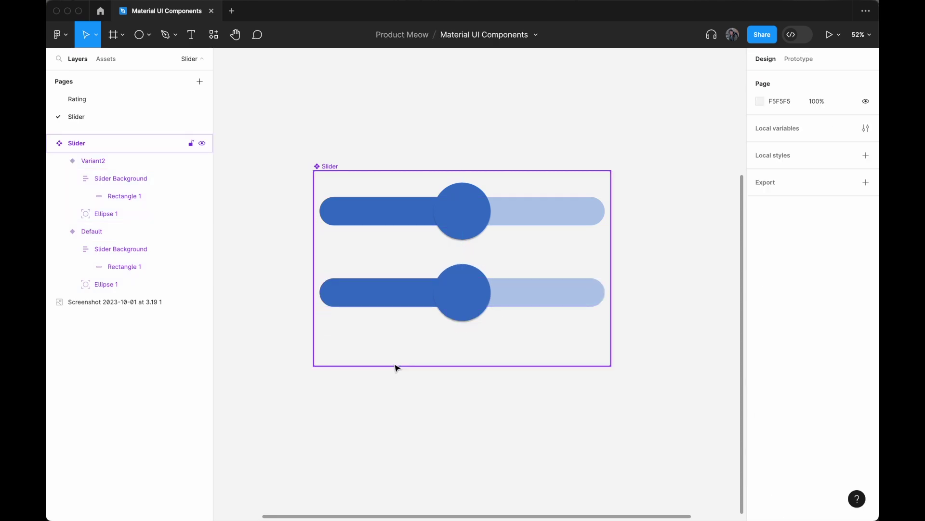
Extend the component set further downward and add a third variant below the second one
click(406, 365)
drag(406, 364, 407, 421)
click(554, 295)
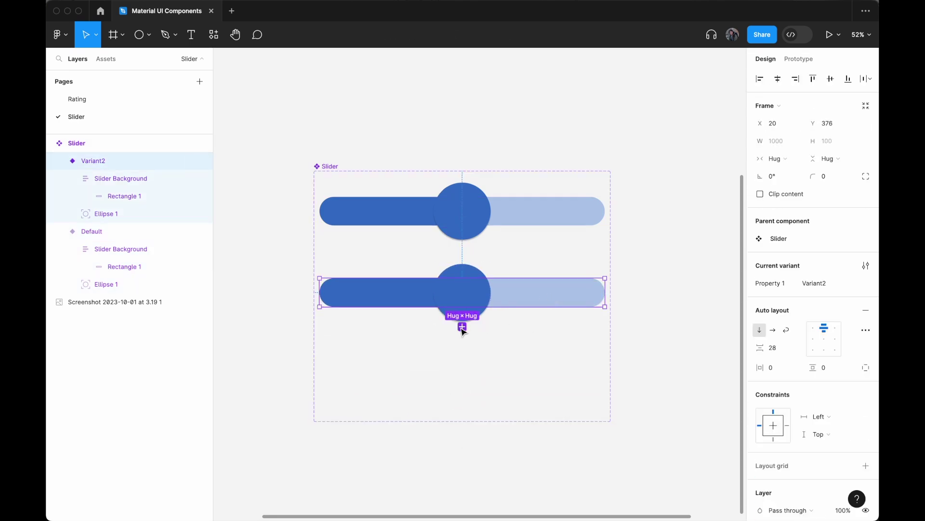
click(552, 322)
click(550, 301)
click(462, 327)
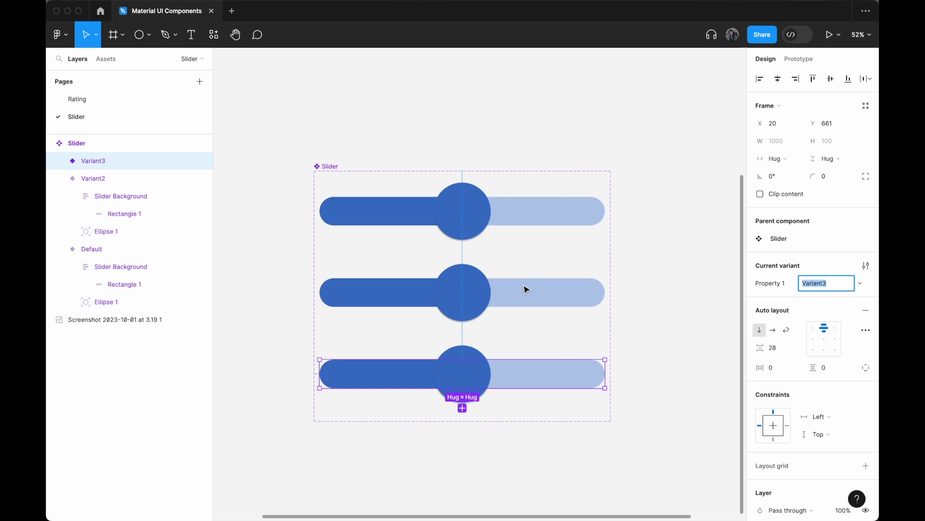
Set the width of the filled rectangle in the Default variant to 50
click(400, 214)
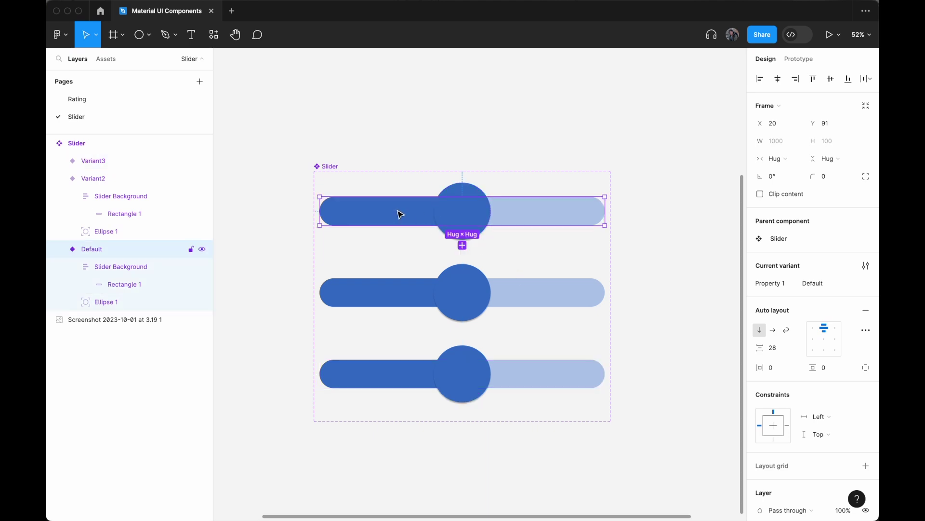
double_click(409, 218)
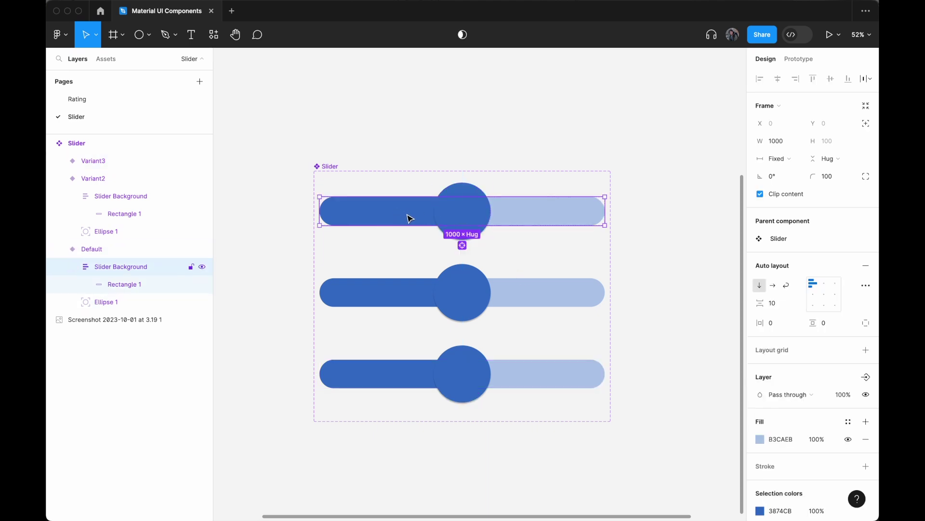
double_click(416, 220)
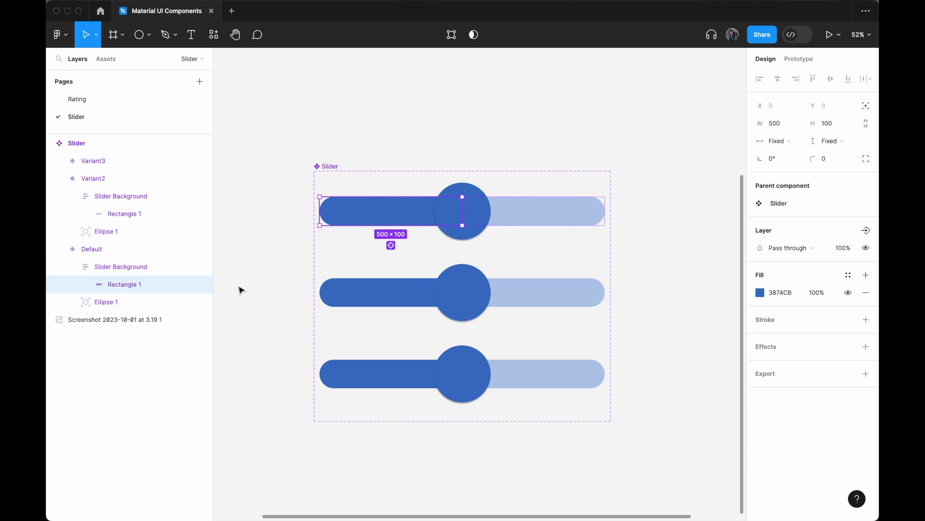
click(784, 128)
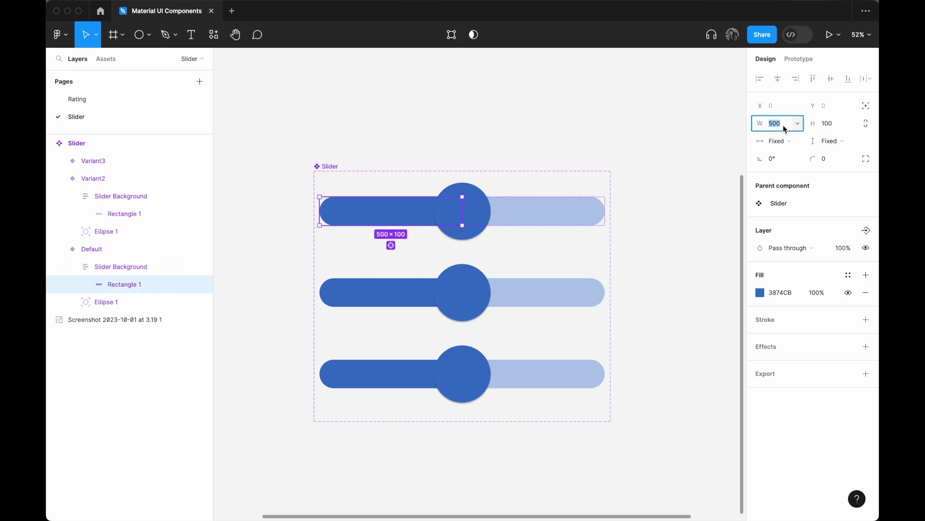
text(50)
key(Return)
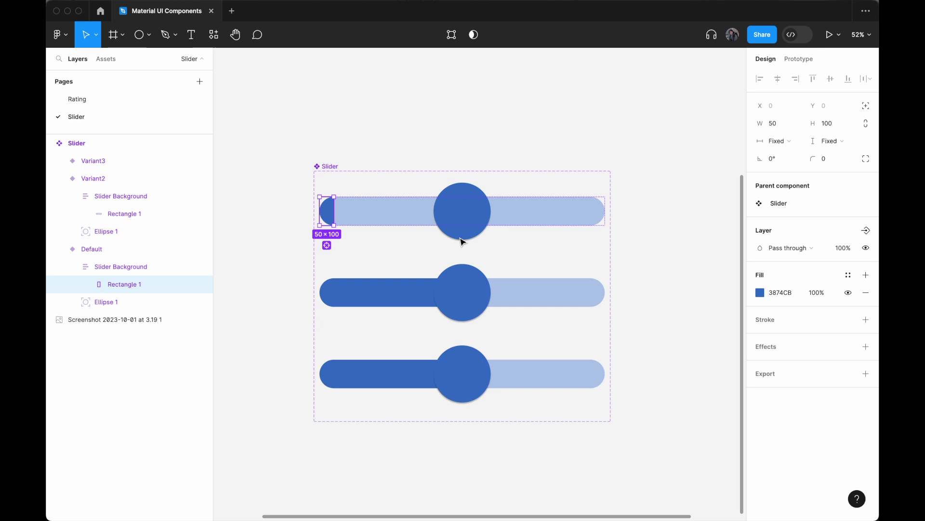
Set the Default variant's knob to X 0 so it sits at the start of the bar
click(463, 229)
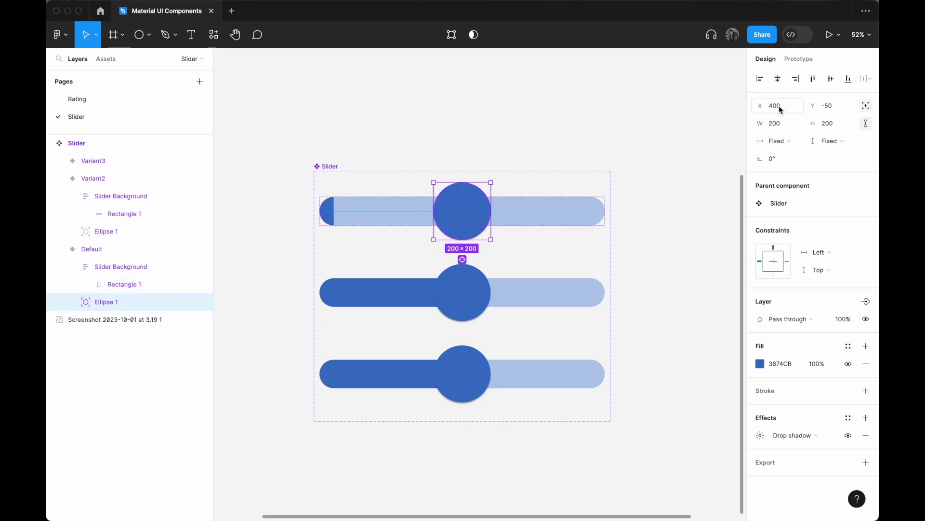
text(0)
key(Return)
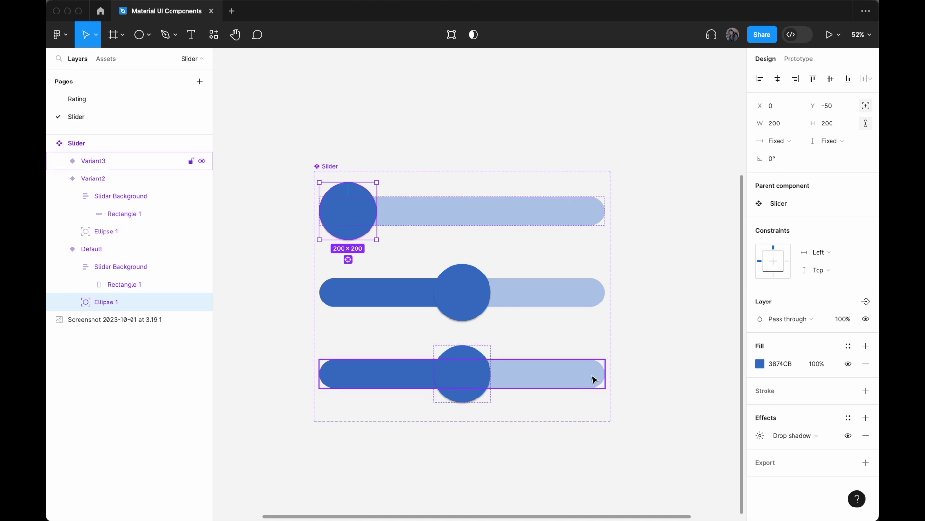
Set the third variant's knob to X 800 so it sits at the far end of the bar
click(576, 372)
click(472, 377)
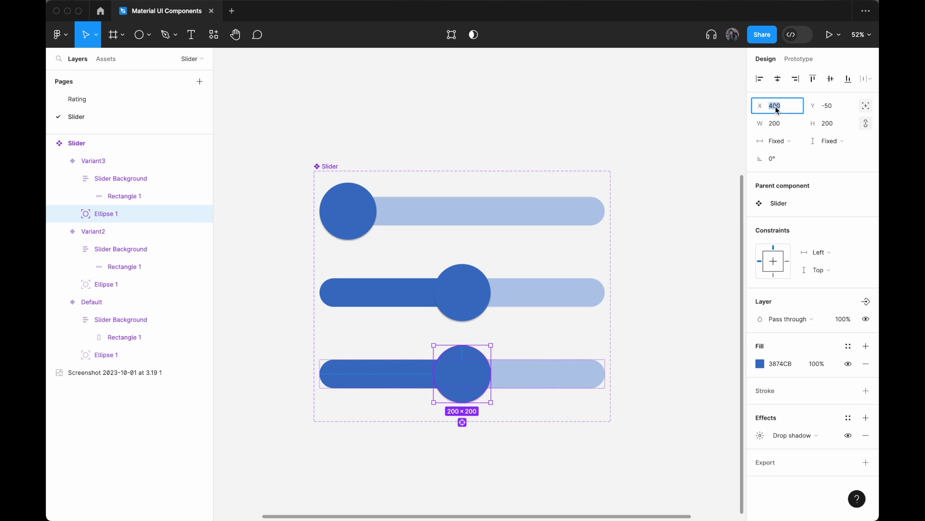
text(100)
key(Return)
text(1000)
key(Return)
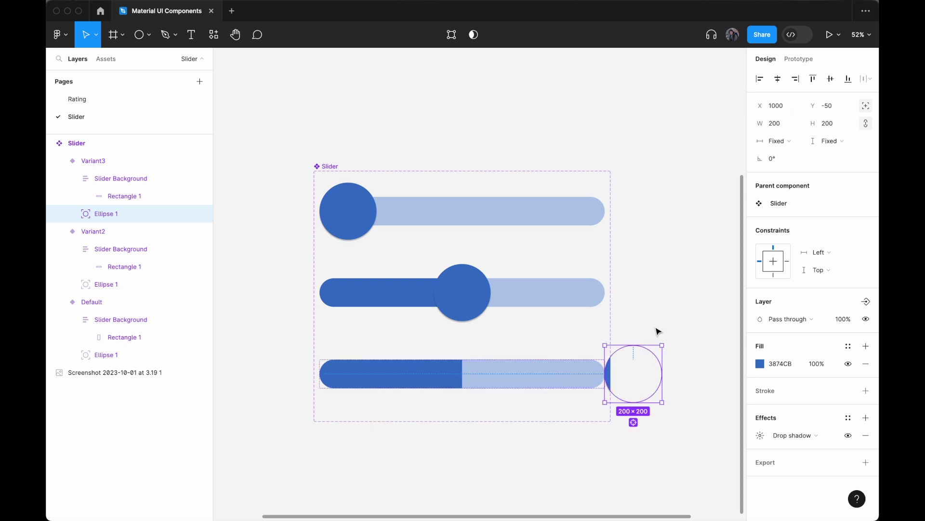
click(783, 105)
text(-200)
key(Return)
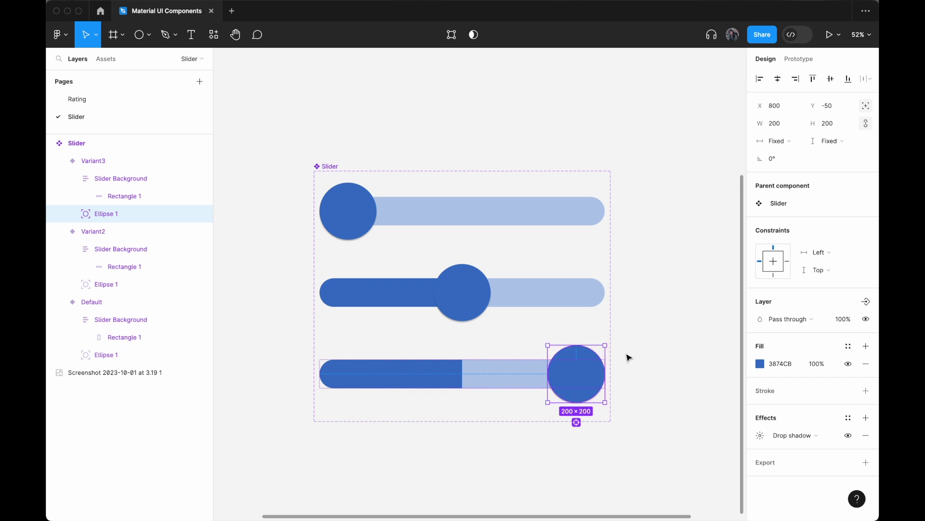
Set the width of the filled rectangle in the third variant to 1000 so it spans the whole bar
click(421, 379)
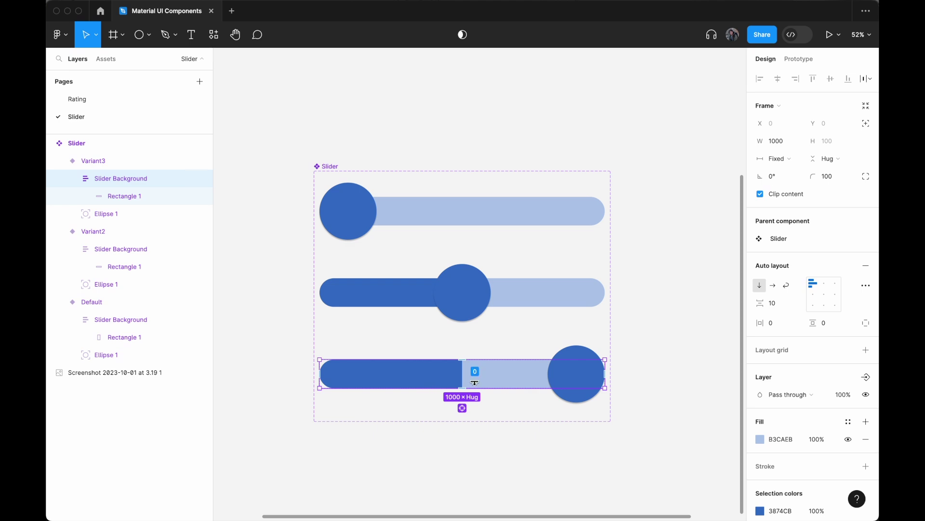
click(434, 377)
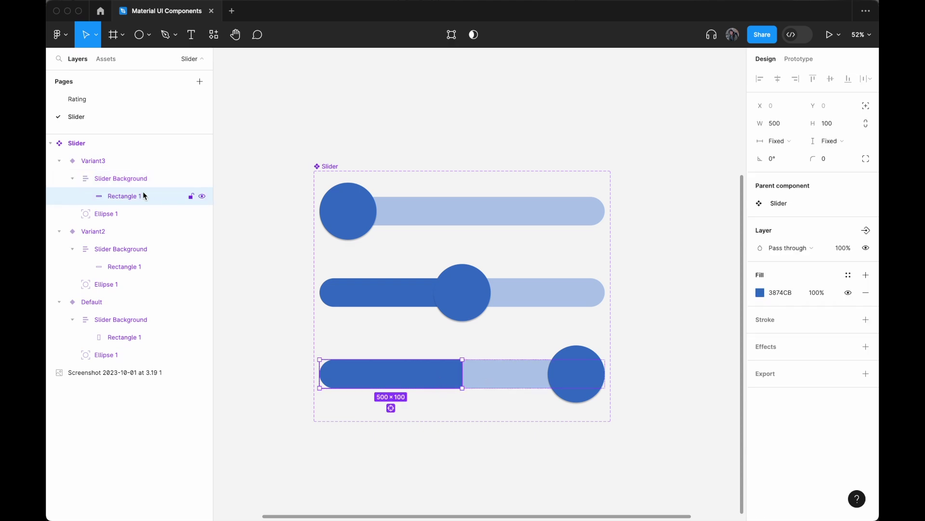
click(784, 126)
text(1000)
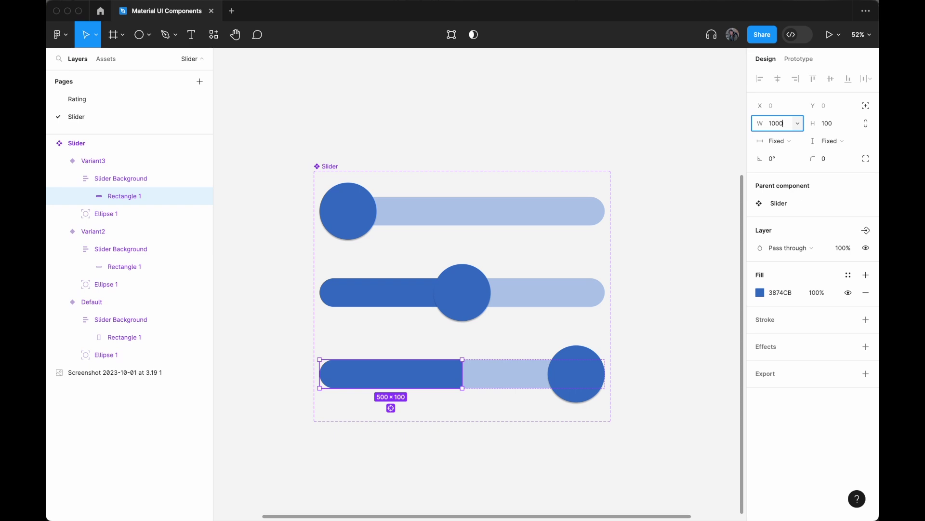
key(Return)
click(664, 348)
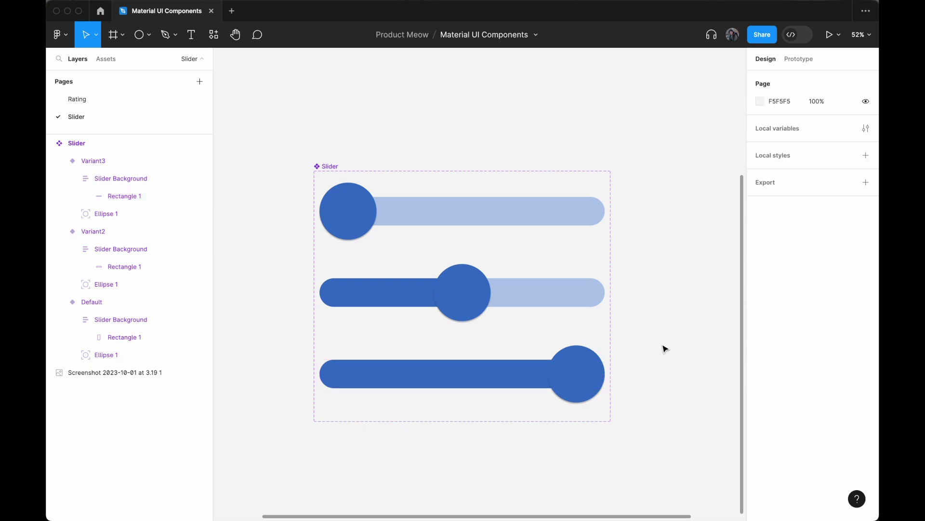
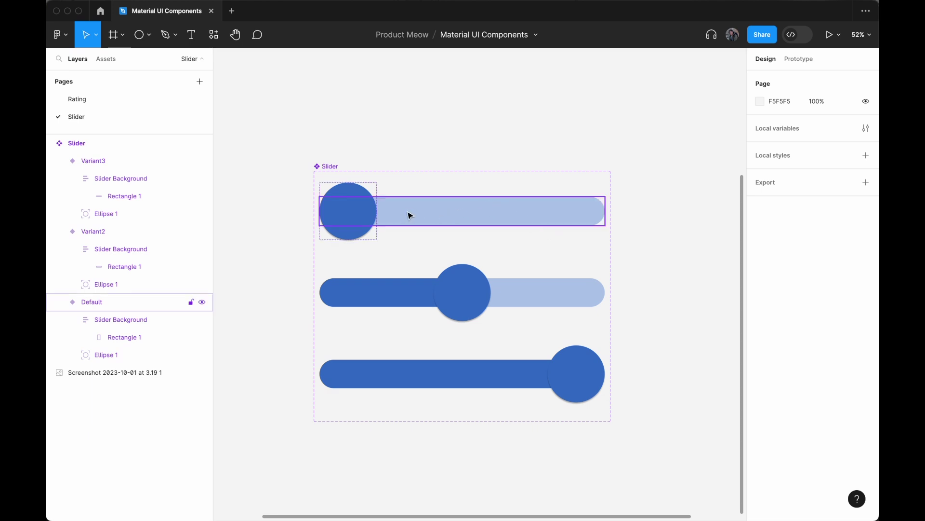
Add a prototype interaction on the Default variant's knob and connect it to Variant2
click(349, 216)
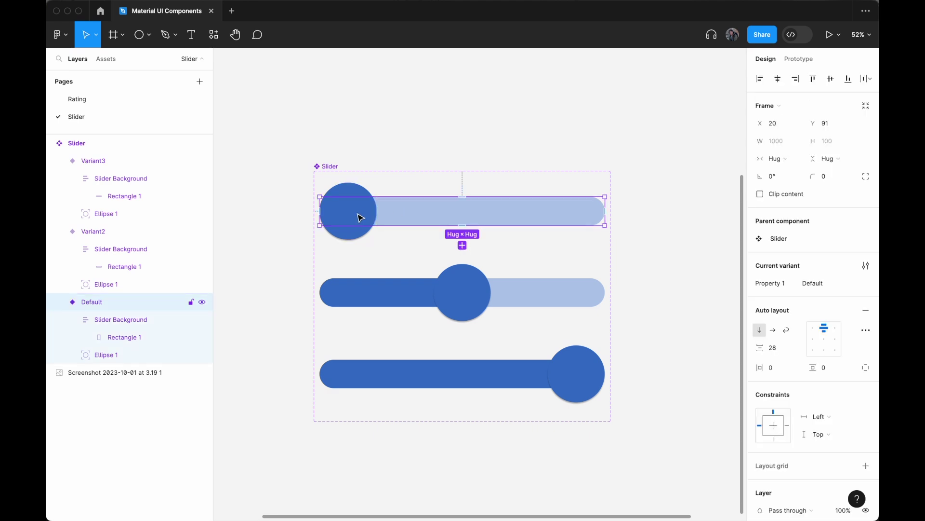
click(355, 192)
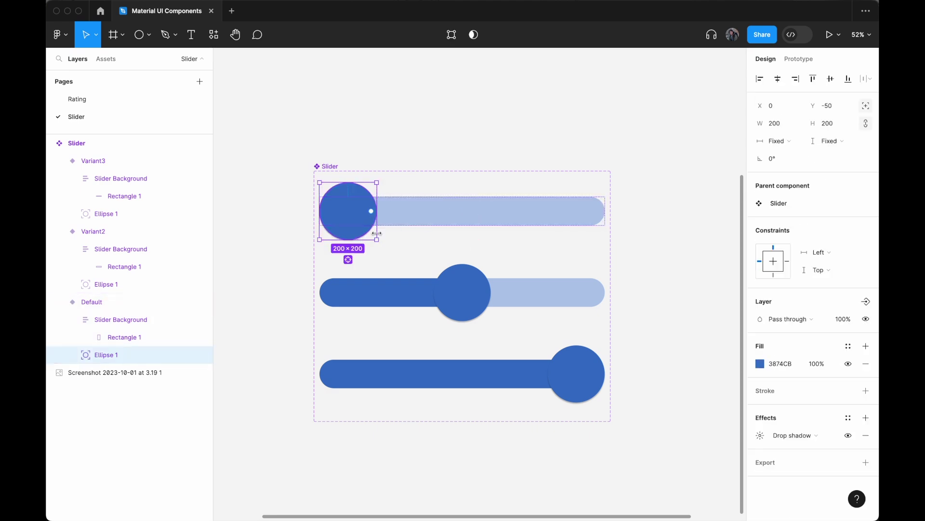
click(441, 216)
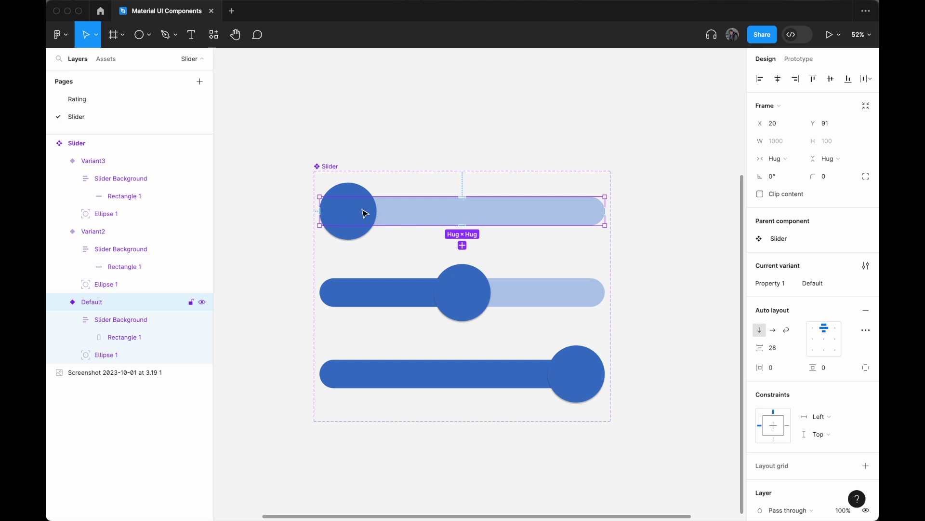
click(354, 195)
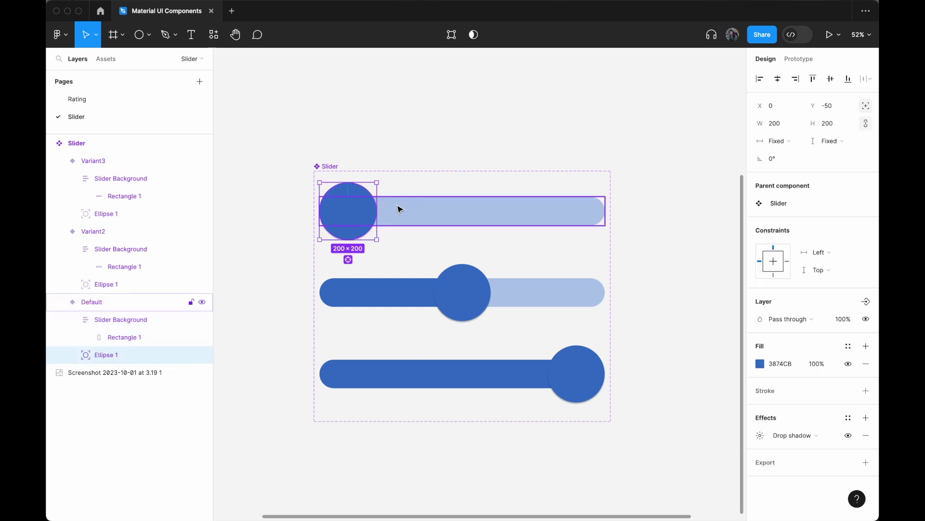
click(808, 62)
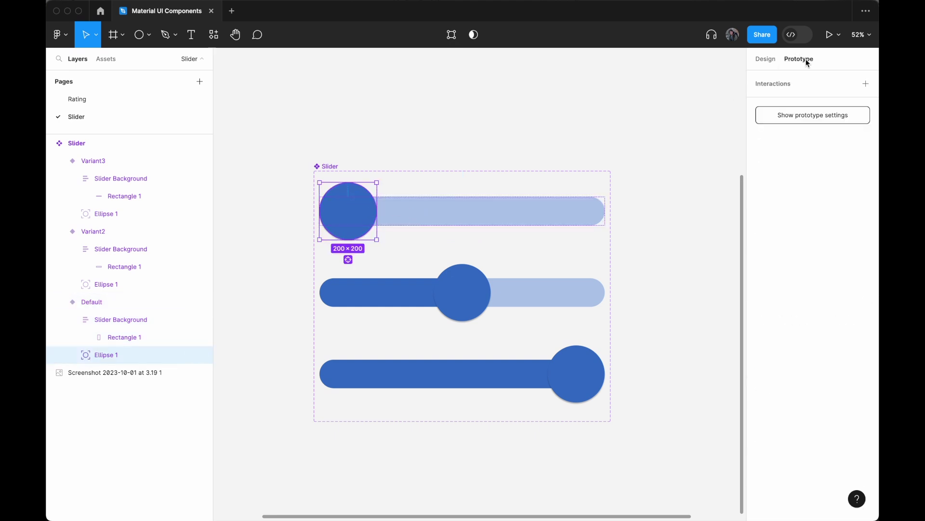
click(779, 85)
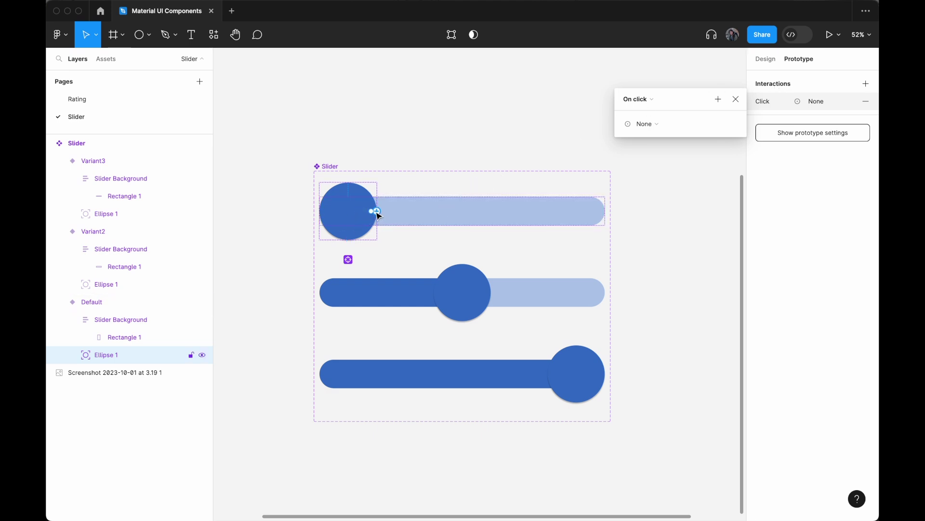
scroll(378, 215, up, 5)
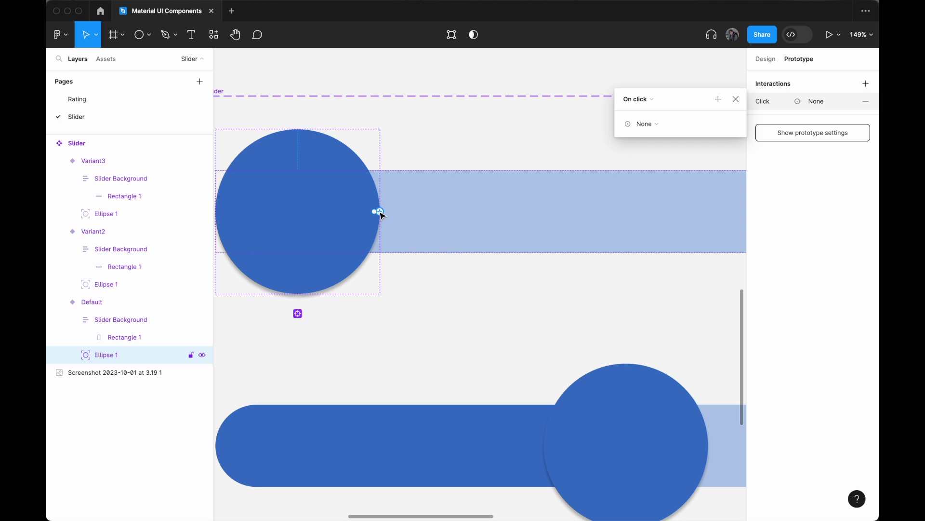
scroll(381, 214, down, 3)
drag(379, 211, 478, 338)
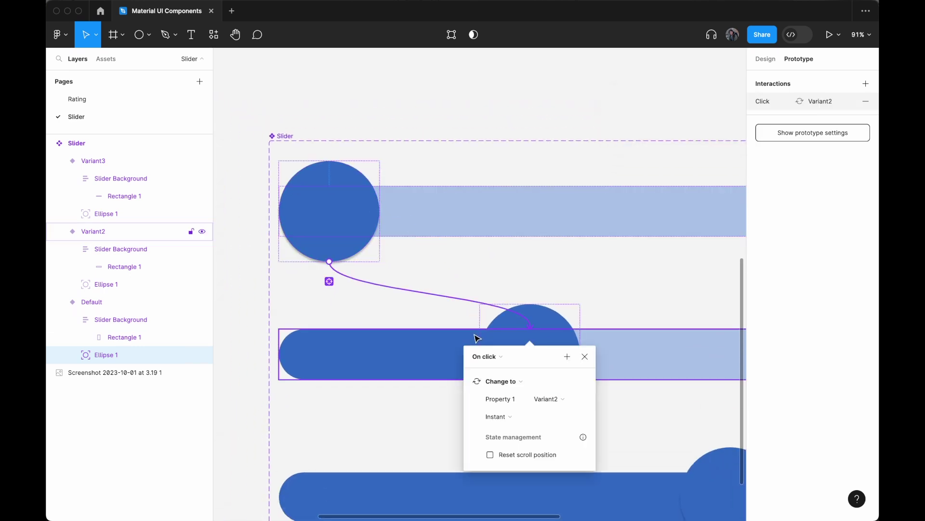
Set the Default knob's interaction to trigger On drag with a Smart animate transition
scroll(481, 337, down, 2)
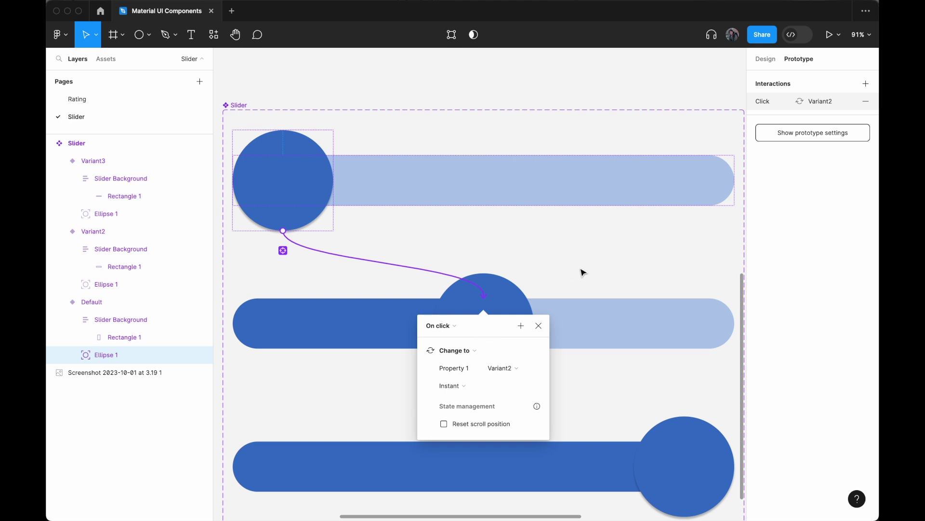
scroll(583, 273, down, 2)
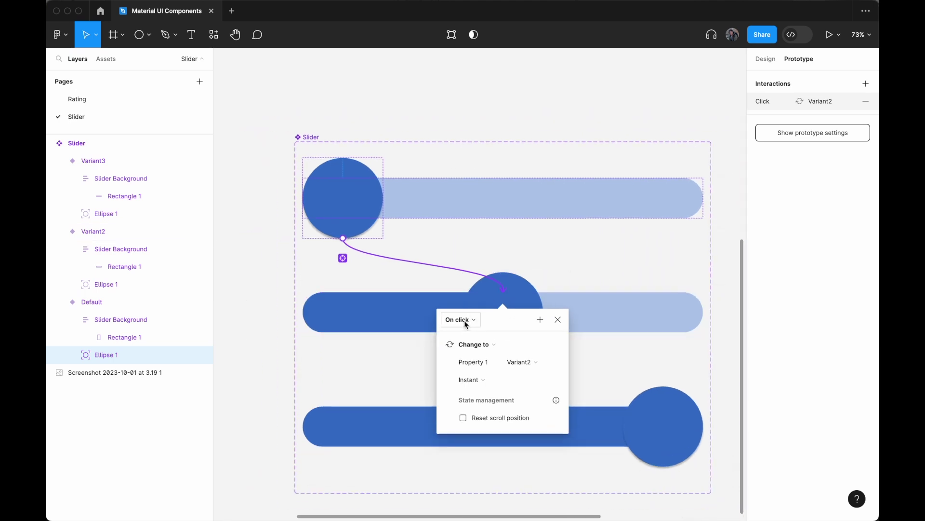
scroll(464, 320, right, 2)
scroll(464, 320, down, 1)
click(443, 310)
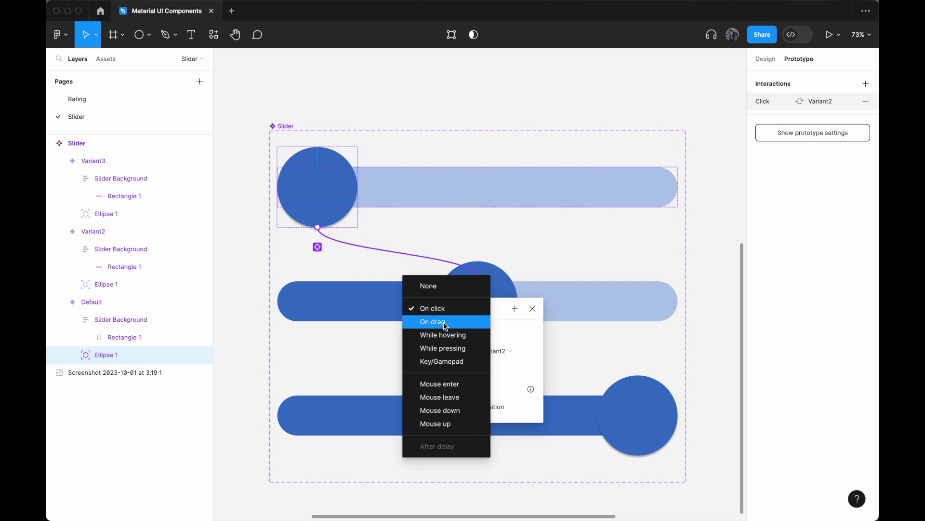
click(444, 321)
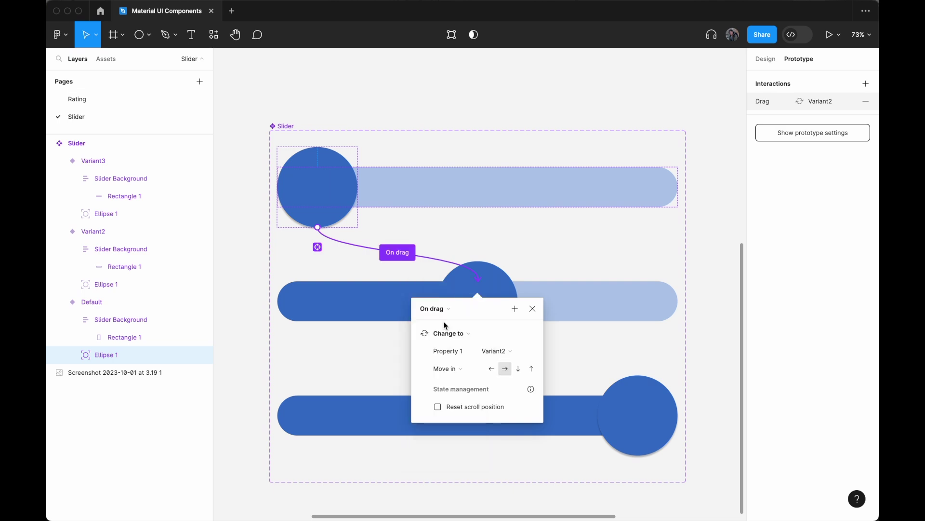
click(453, 369)
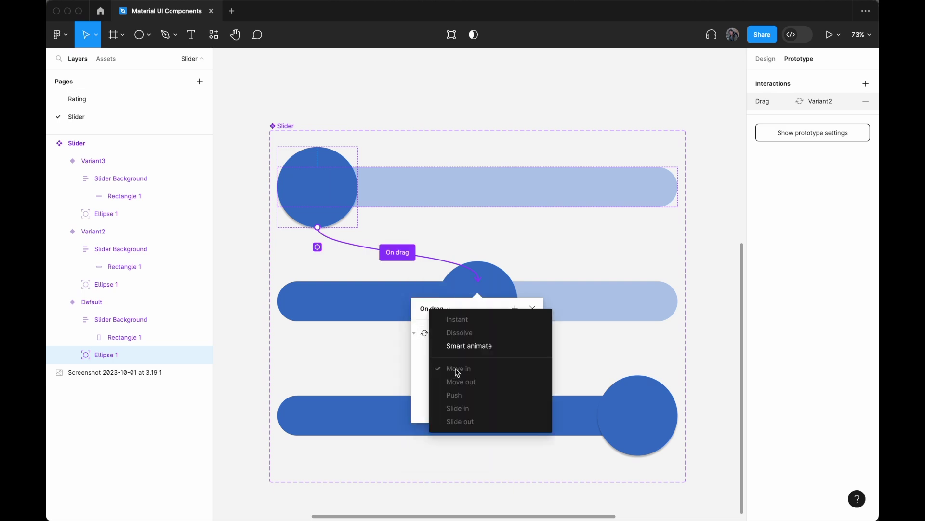
click(471, 351)
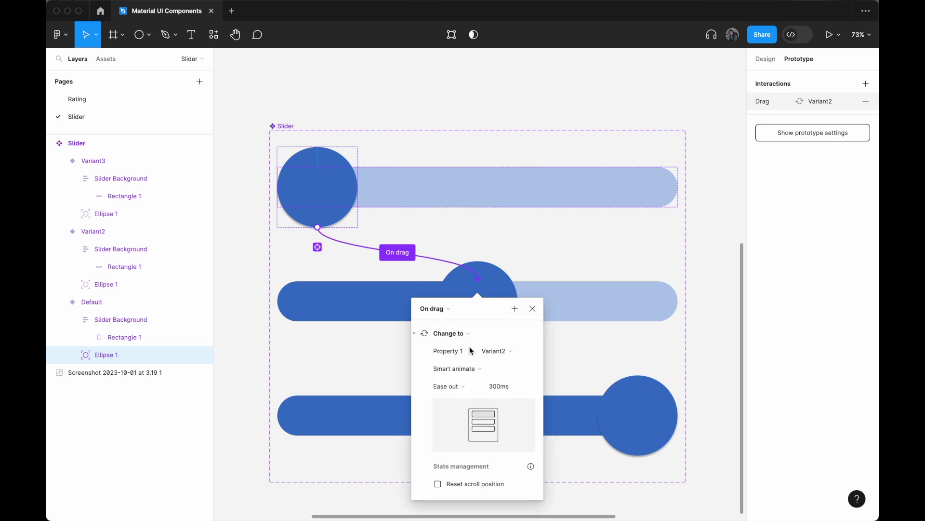
click(541, 310)
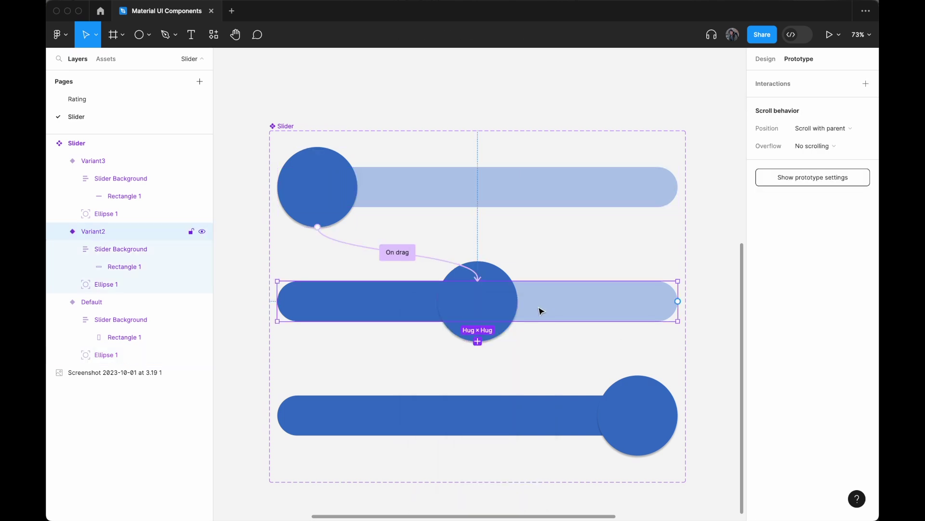
Connect Variant2's knob to Variant3 with an On drag interaction that uses Smart animate
click(500, 310)
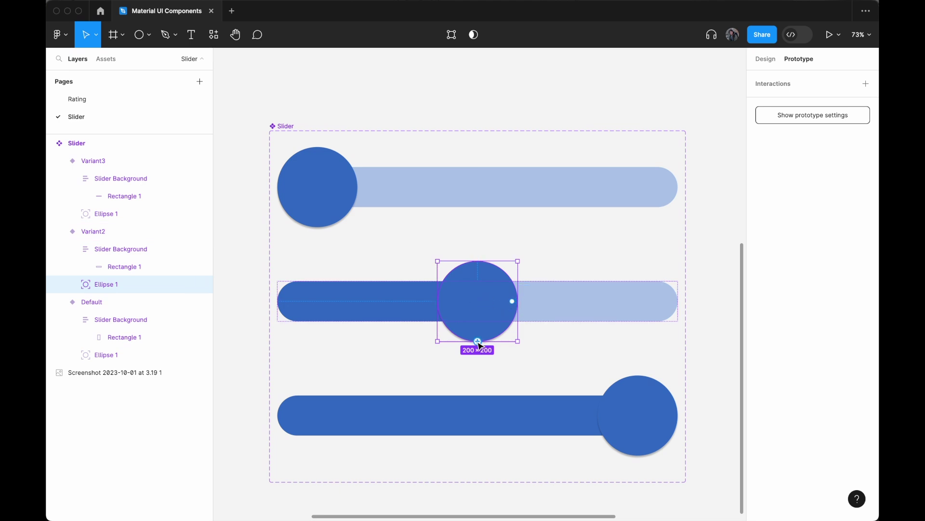
drag(479, 344, 567, 405)
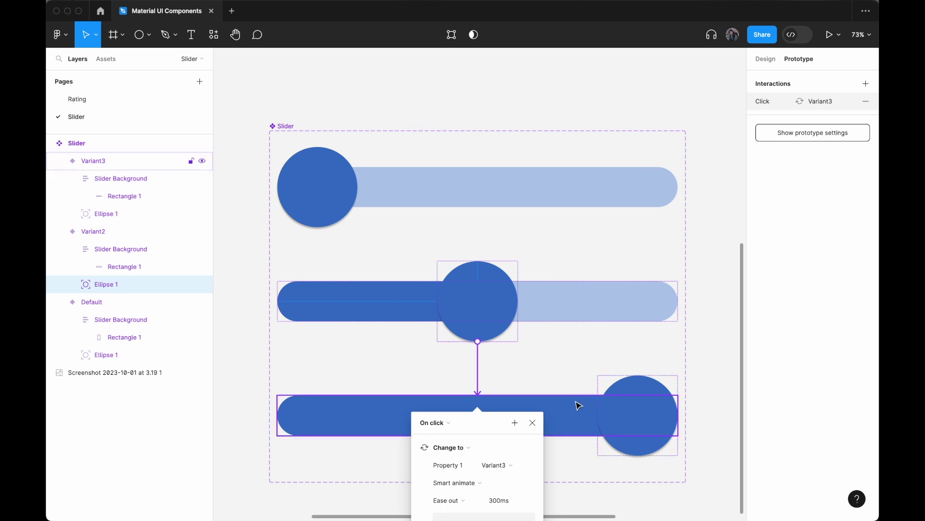
scroll(544, 405, down, 3)
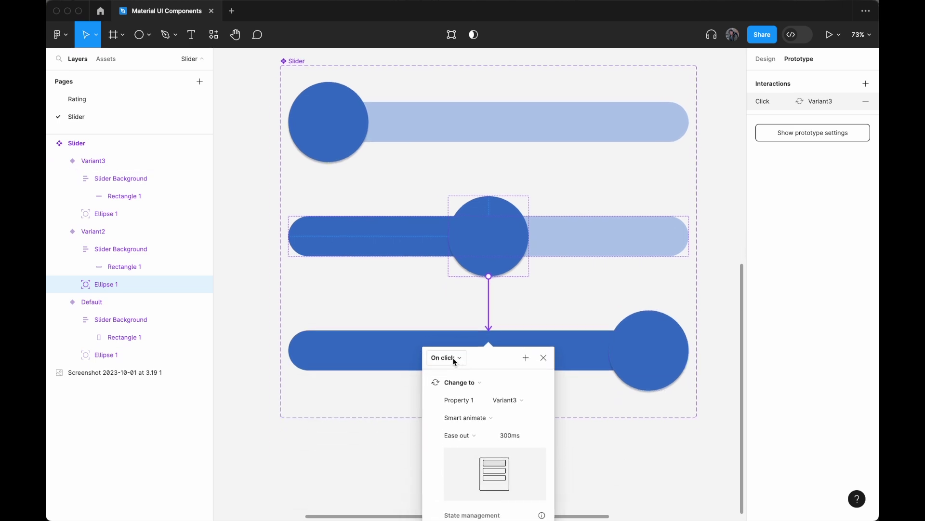
click(455, 359)
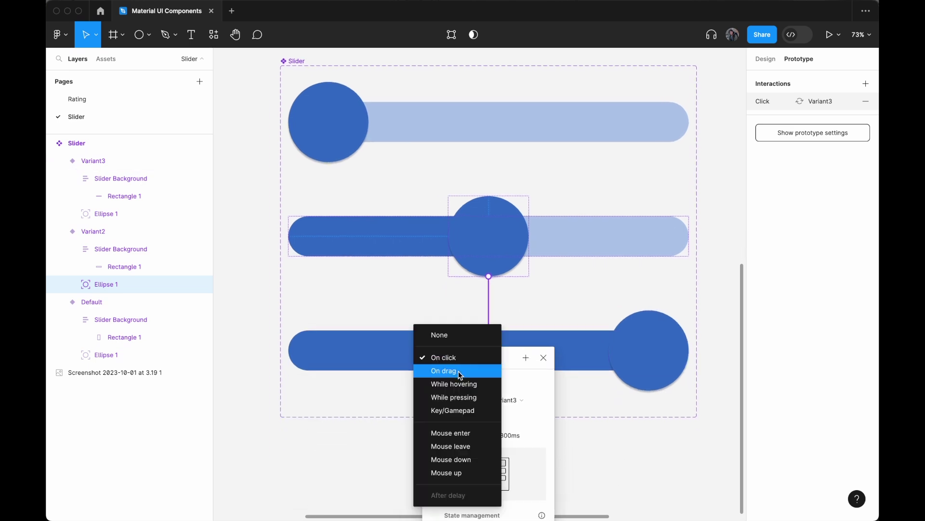
click(458, 369)
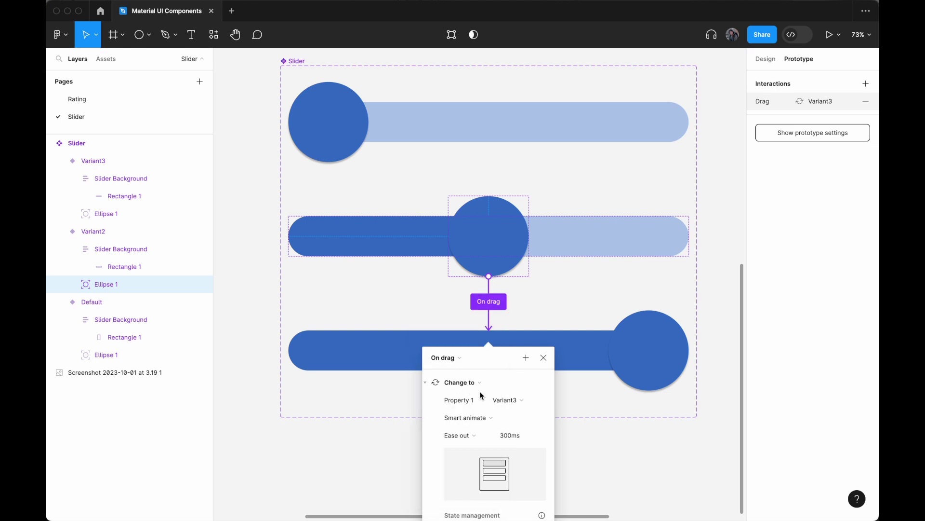
click(467, 419)
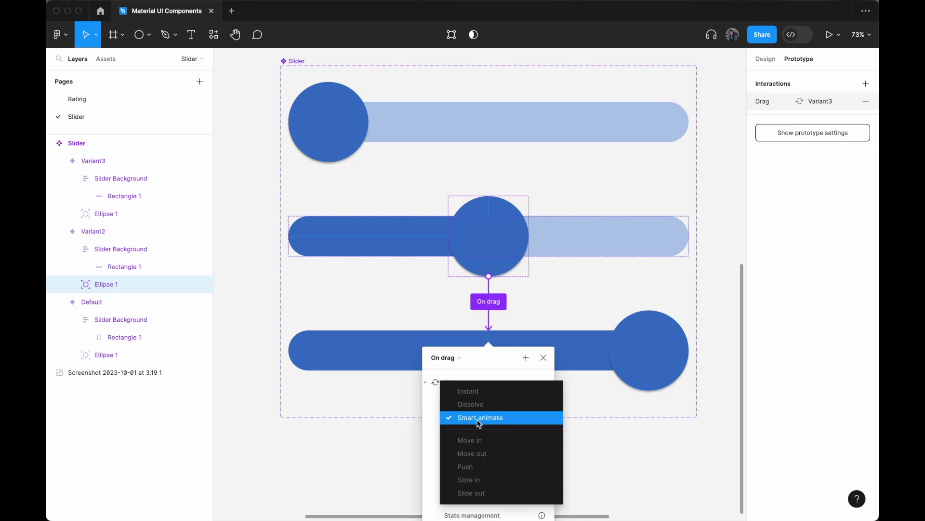
click(478, 423)
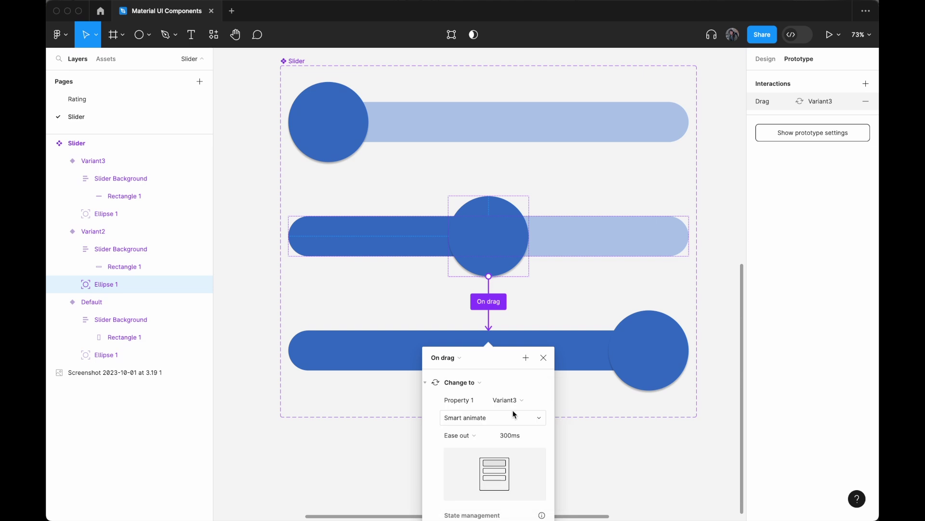
click(601, 403)
Connect Variant3's knob back to the Default variant with an On drag interaction that uses Smart animate
click(654, 360)
click(654, 360)
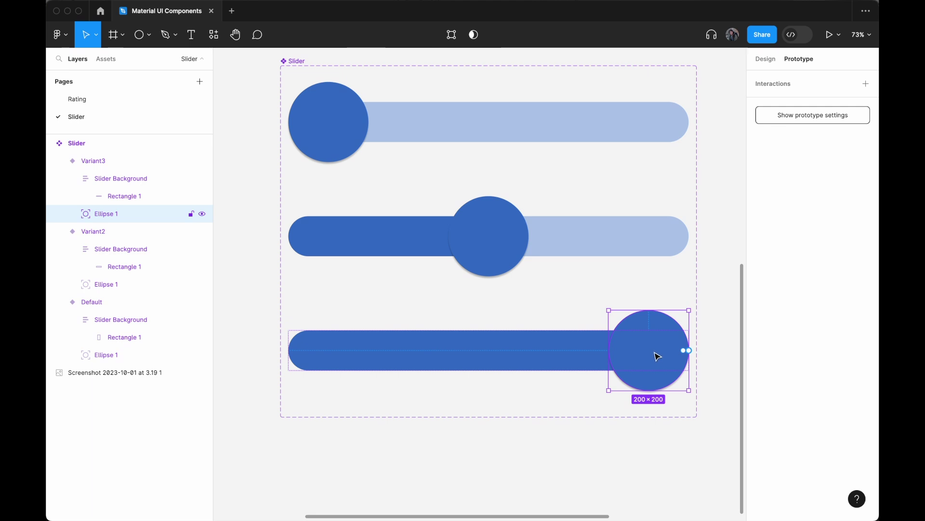
scroll(657, 355, up, 2)
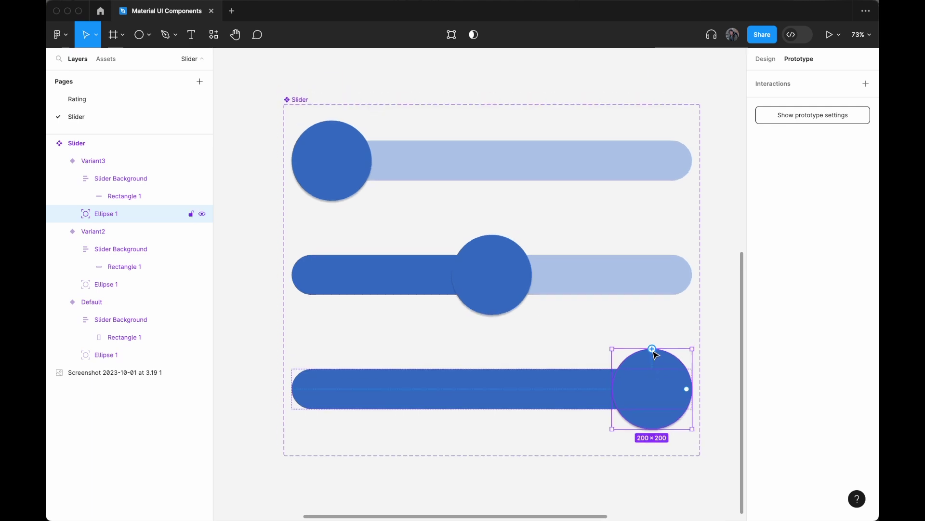
drag(653, 350, 539, 181)
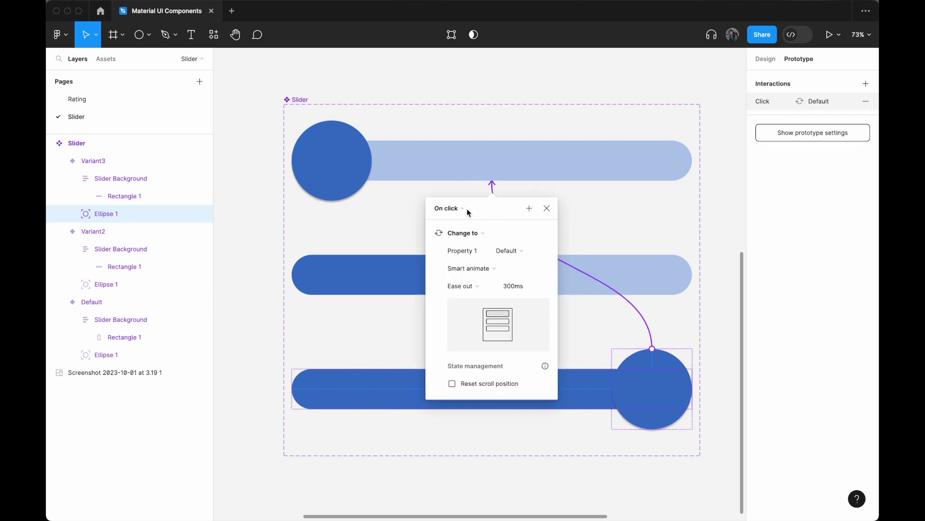
click(456, 210)
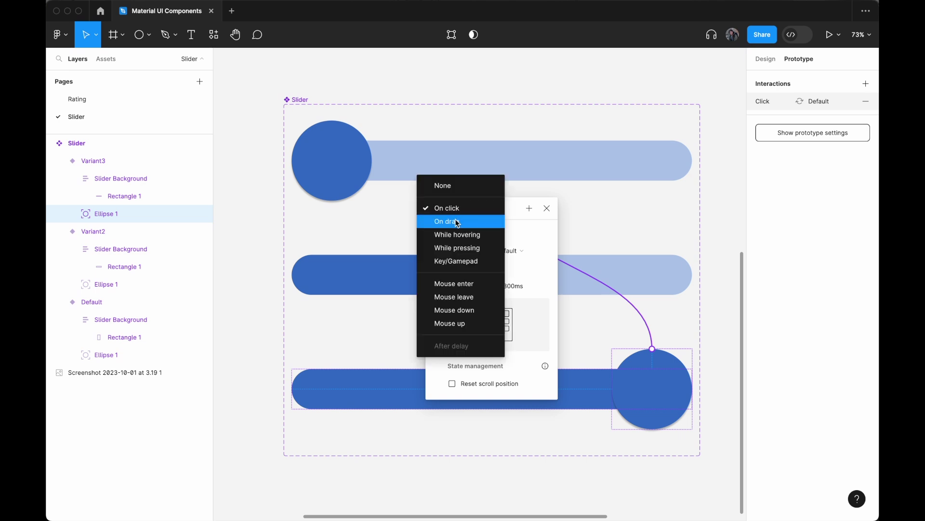
click(458, 222)
click(478, 269)
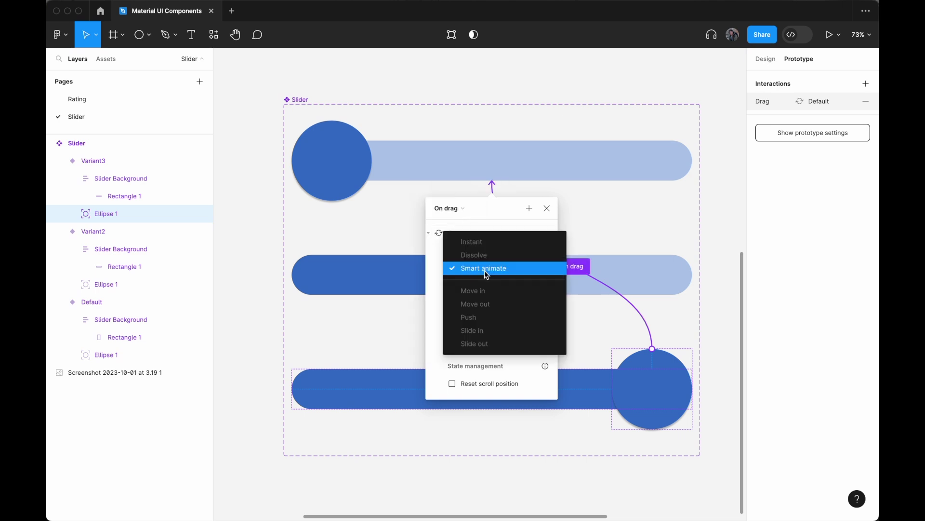
click(492, 271)
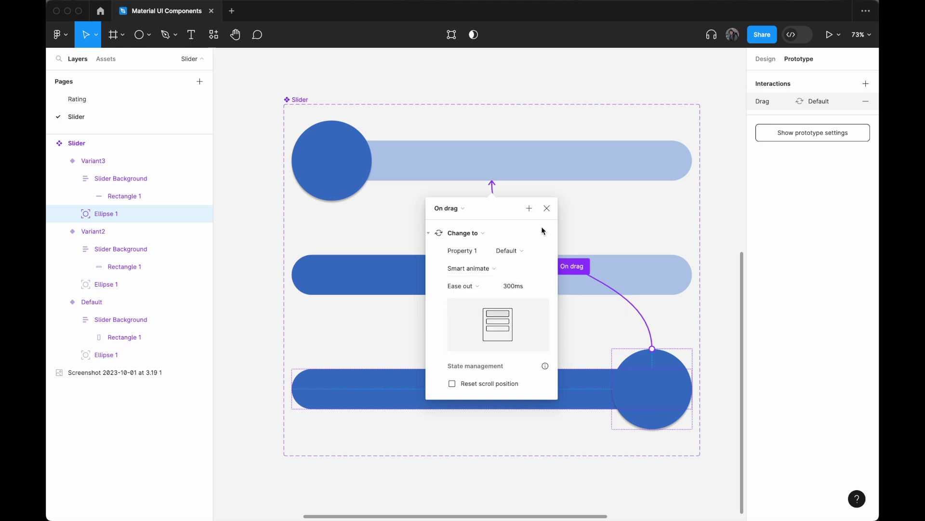
click(547, 208)
click(562, 86)
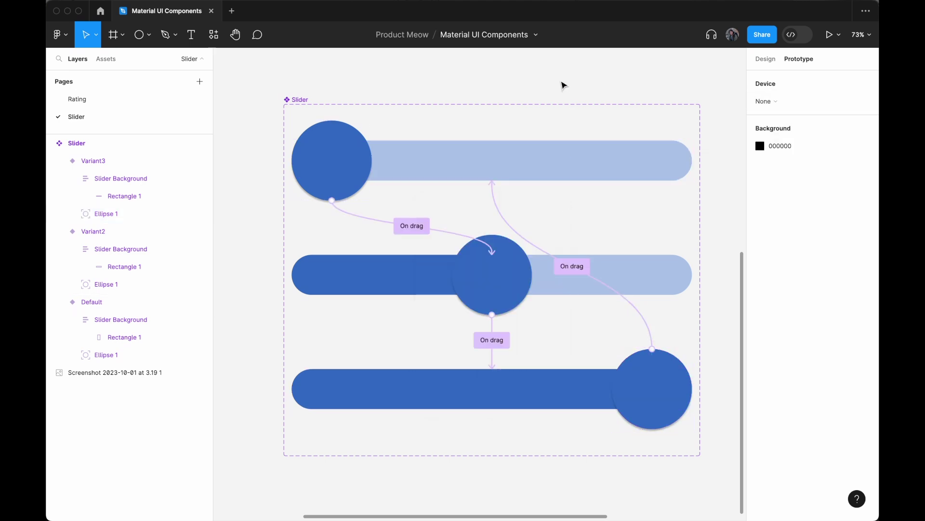
scroll(552, 90, right, 3)
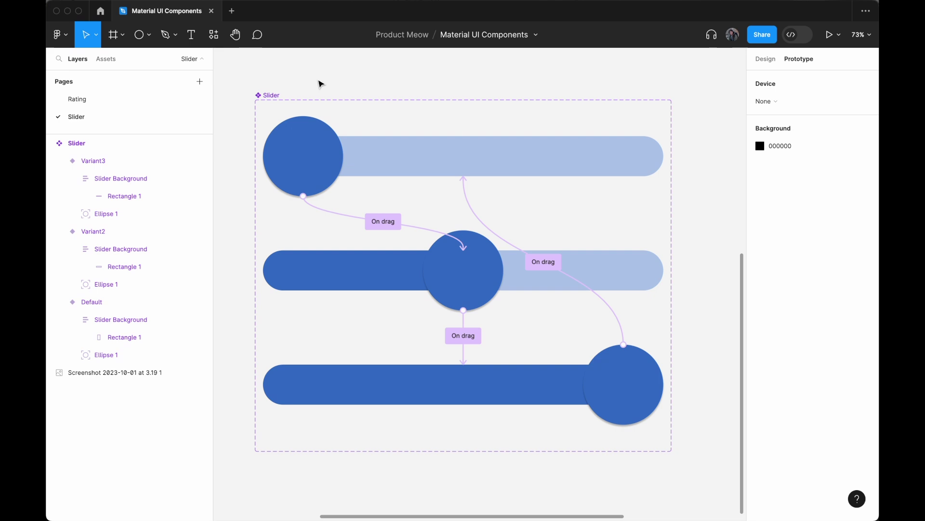
Find the local Slider component in the assets by searching for "slider" and place an instance beside the component set
click(106, 59)
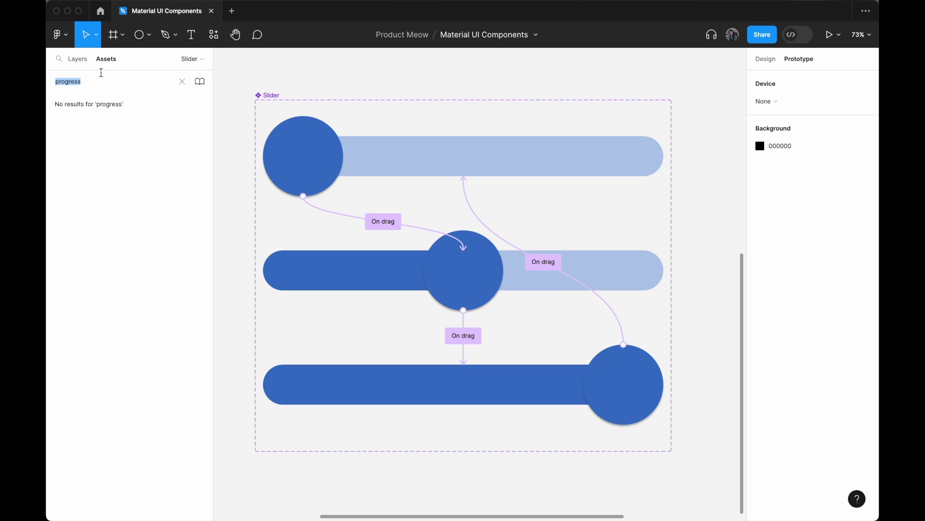
text(slider)
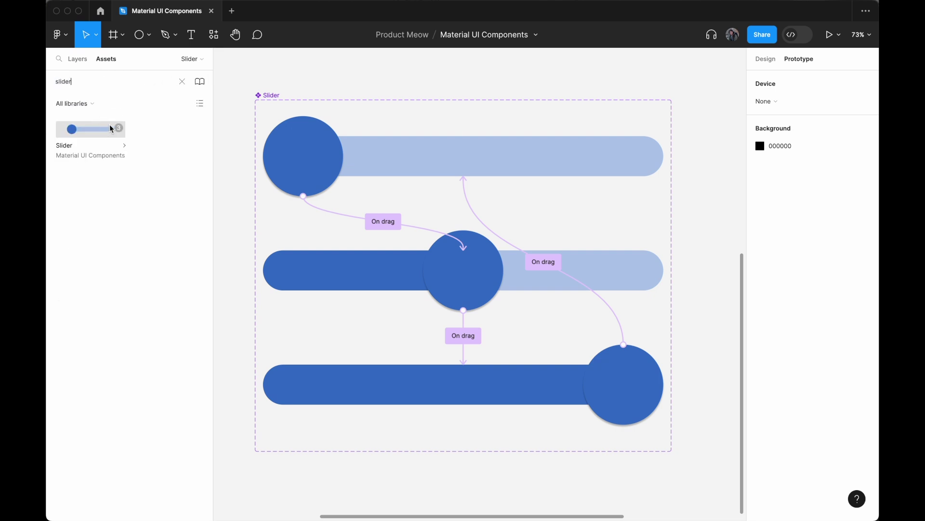
drag(79, 132, 666, 153)
scroll(603, 87, right, 8)
scroll(665, 153, right, 5)
scroll(665, 156, down, 3)
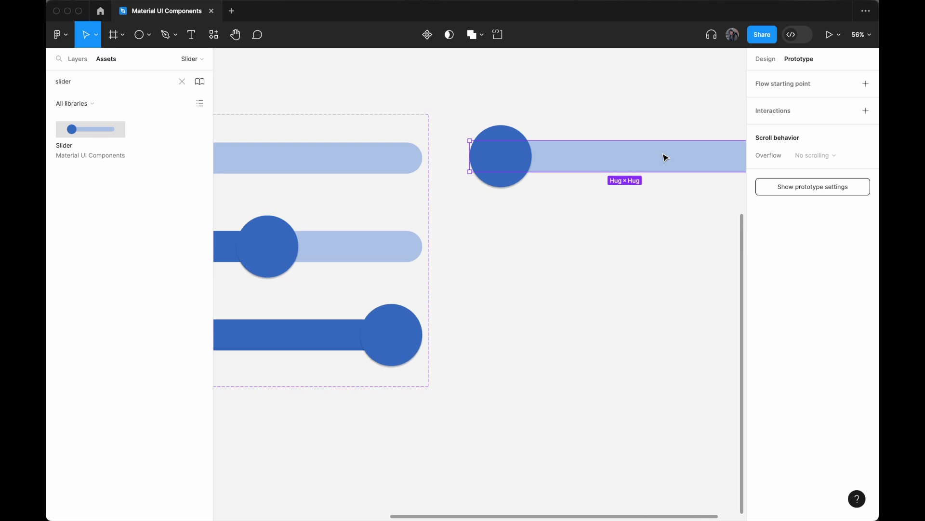
scroll(642, 163, right, 5)
drag(574, 164, 597, 163)
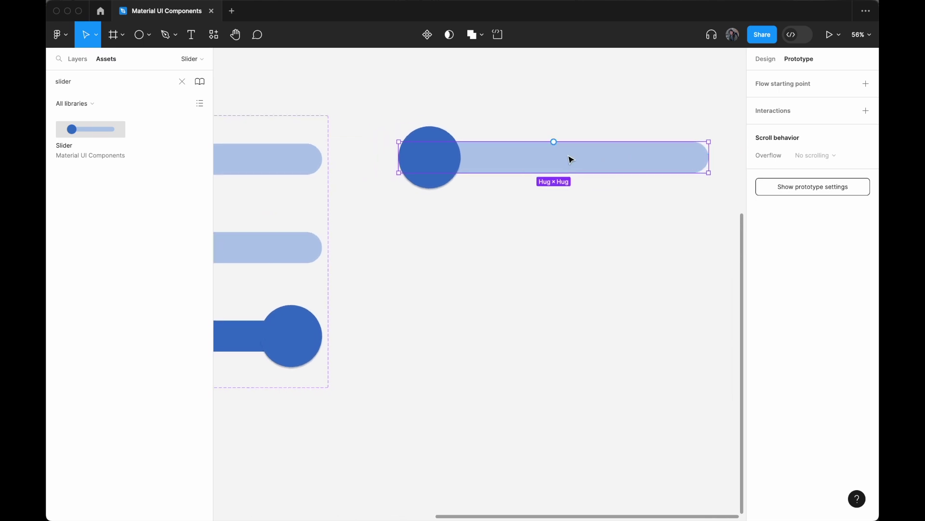
Wrap the new slider instance in a frame and enlarge the frame around it to about 1188 × 330
right_click(573, 163)
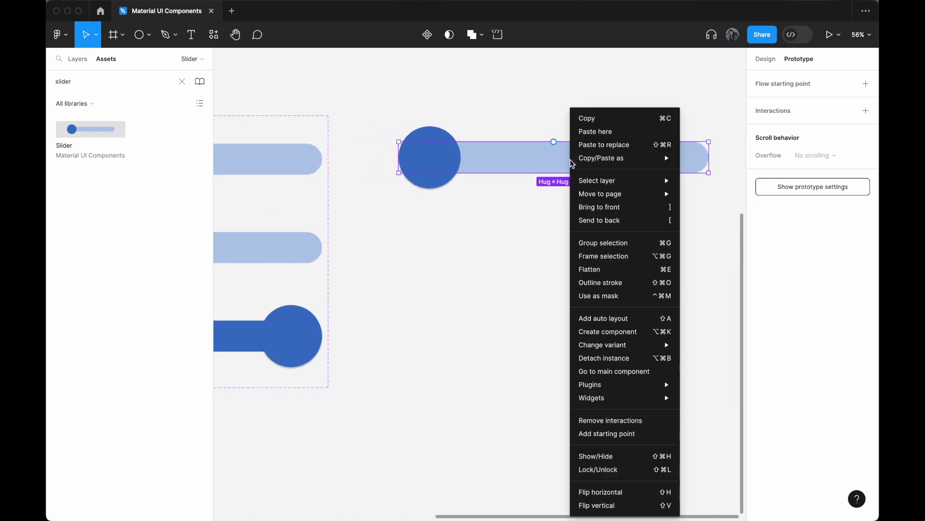
click(608, 259)
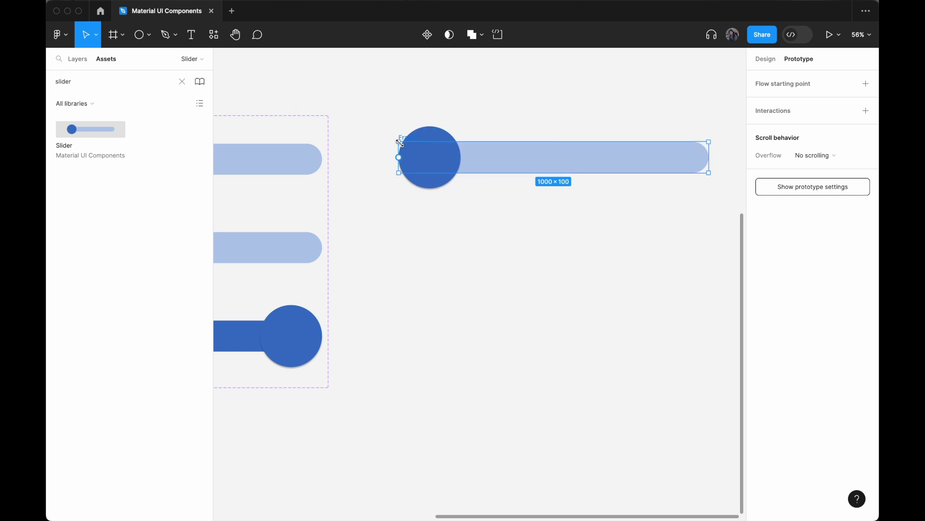
drag(399, 142, 368, 110)
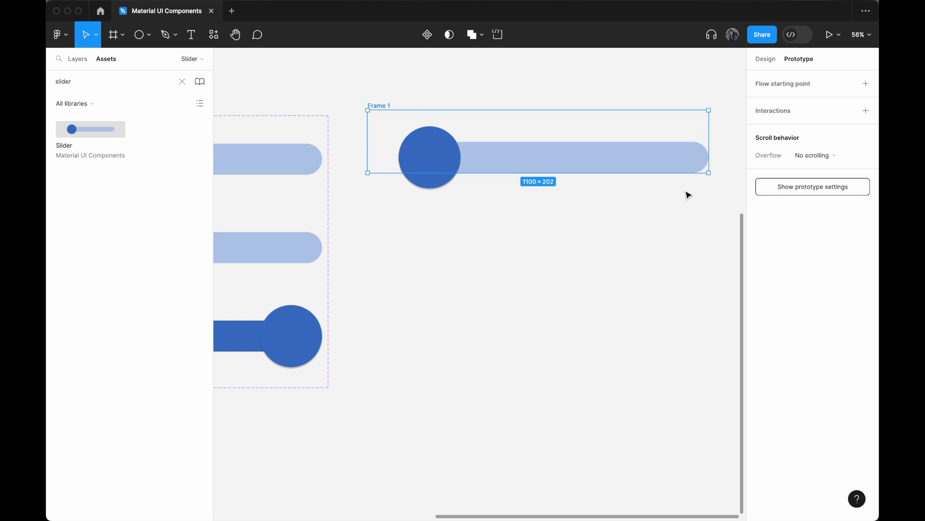
drag(709, 175, 736, 212)
Rename the frame around the slider instance as Demo
double_click(379, 106)
text(Demo)
key(Return)
scroll(428, 85, right, 3)
scroll(428, 85, up, 3)
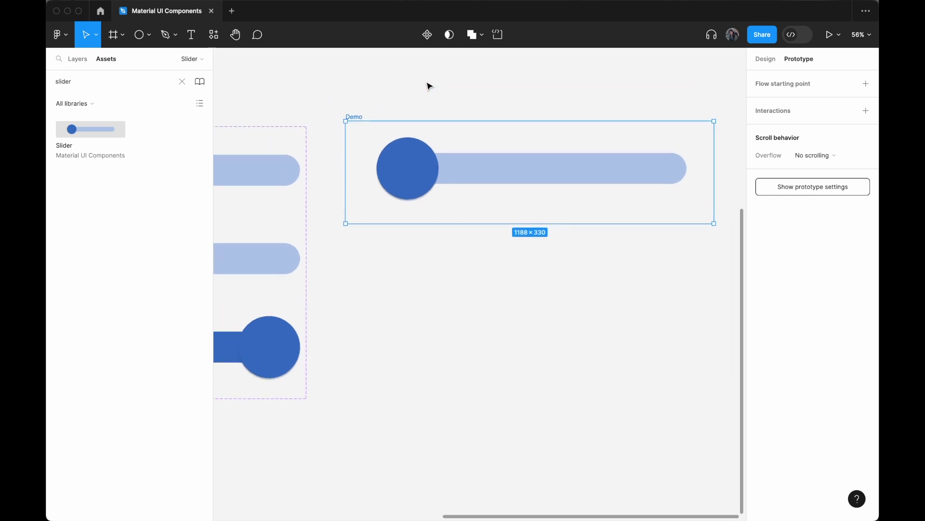
Show the page's layers and add a flow starting point to the Demo frame
click(392, 85)
click(362, 119)
click(77, 59)
click(361, 102)
click(359, 118)
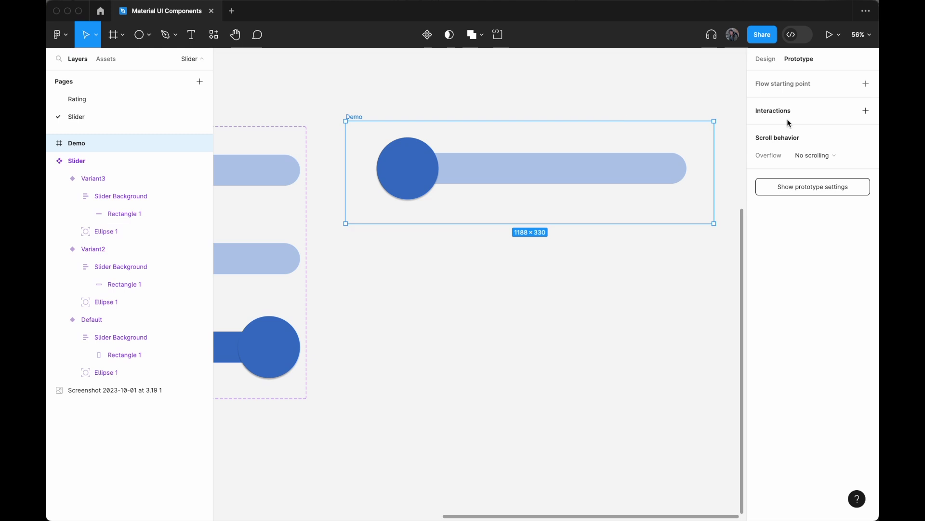
click(779, 84)
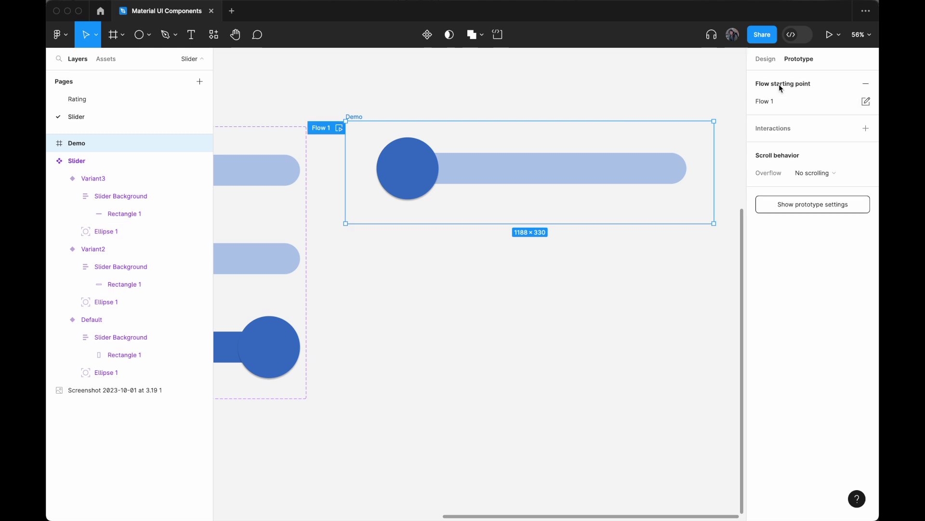
Move the Demo frame farther away from the component set and rename its flow starting point as Demo
drag(356, 117, 393, 128)
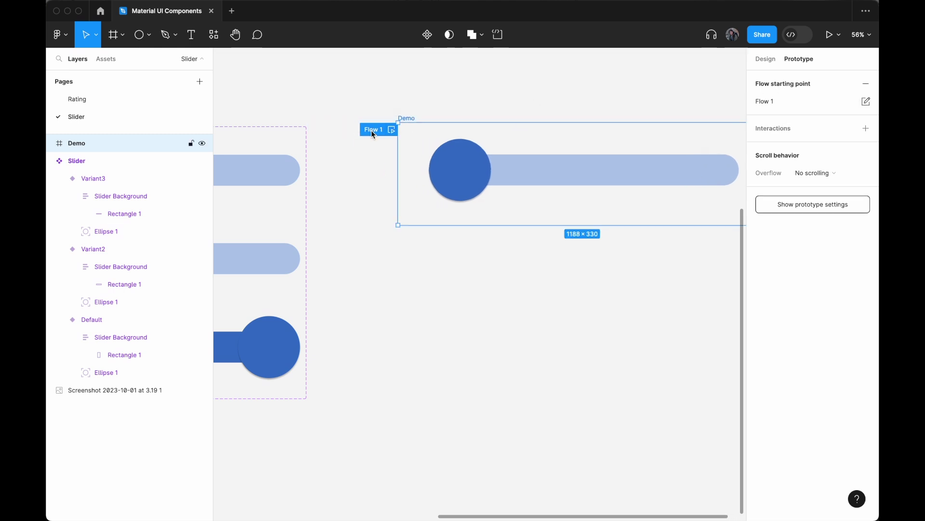
double_click(377, 131)
text(Demo)
key(Return)
scroll(376, 115, right, 5)
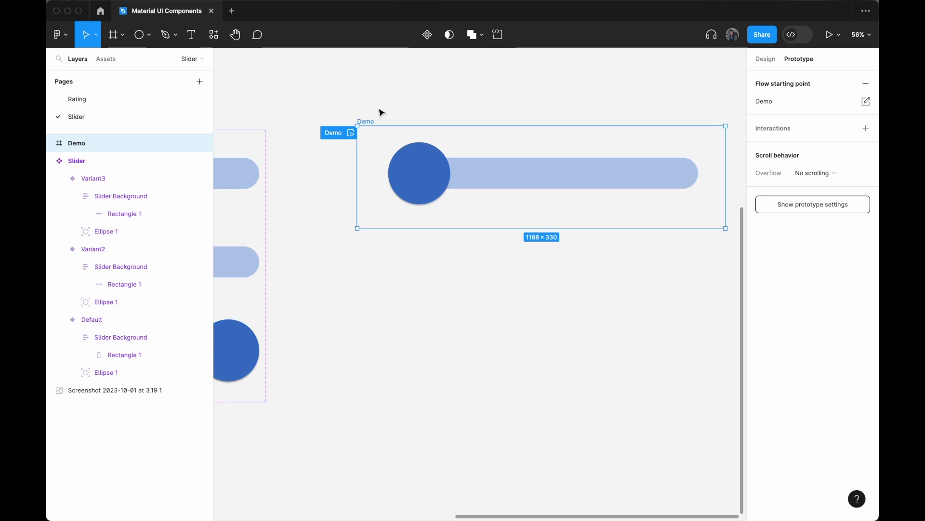
Preview the Demo flow and test sliding the knob along the track, first in the inline preview and again in the full presentation view
click(352, 135)
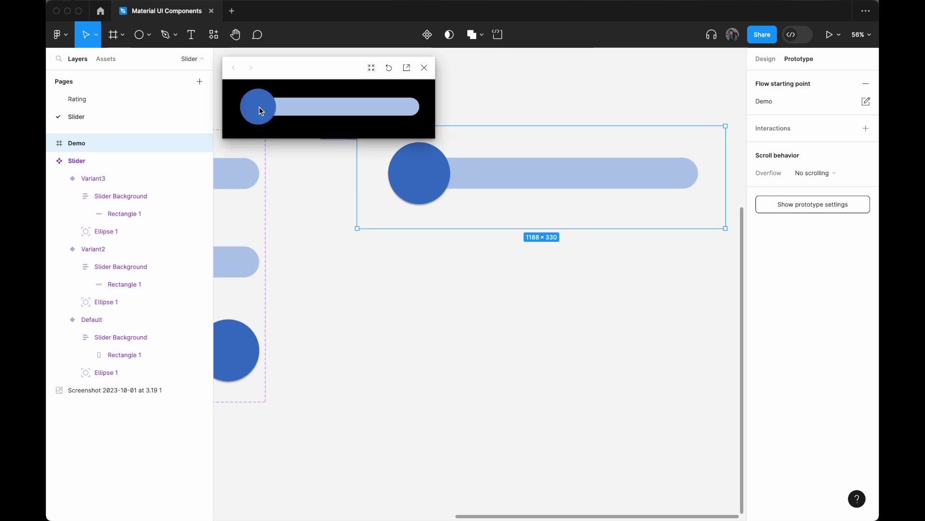
drag(259, 108, 394, 115)
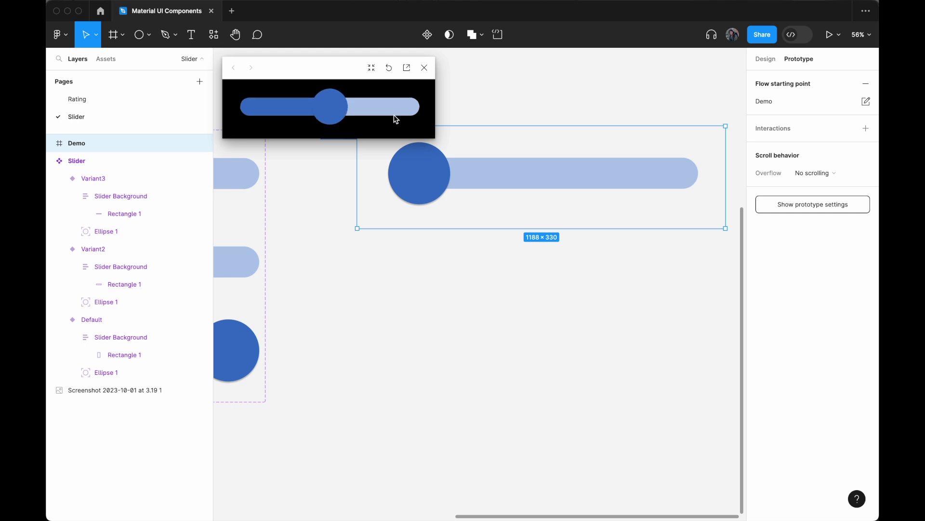
drag(321, 108, 254, 113)
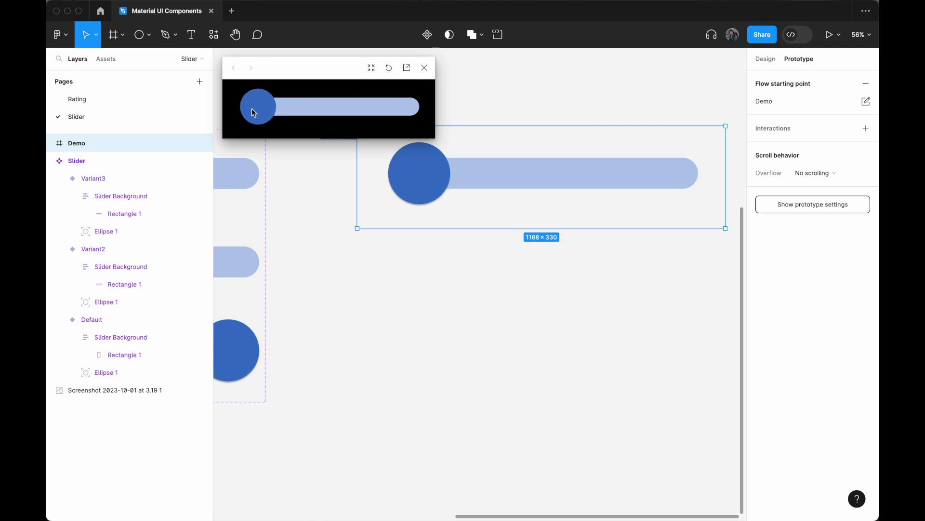
click(407, 68)
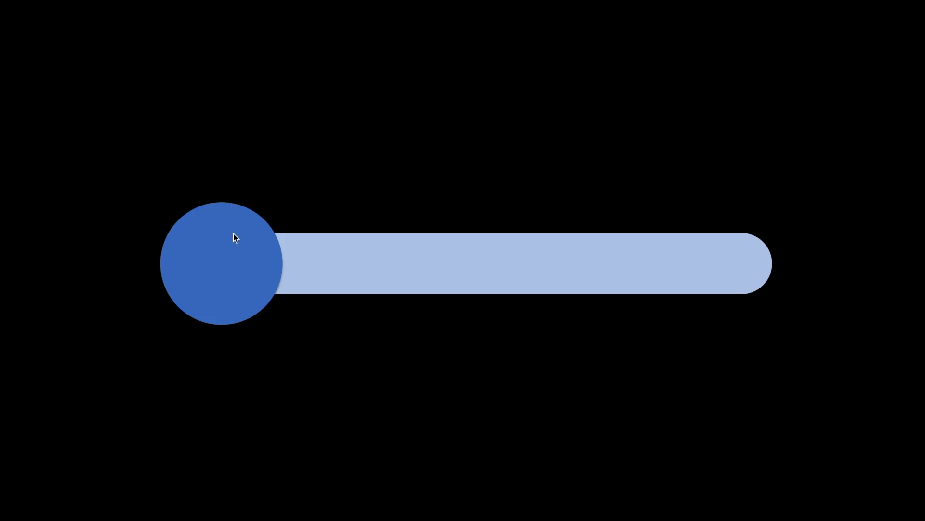
drag(212, 260, 659, 272)
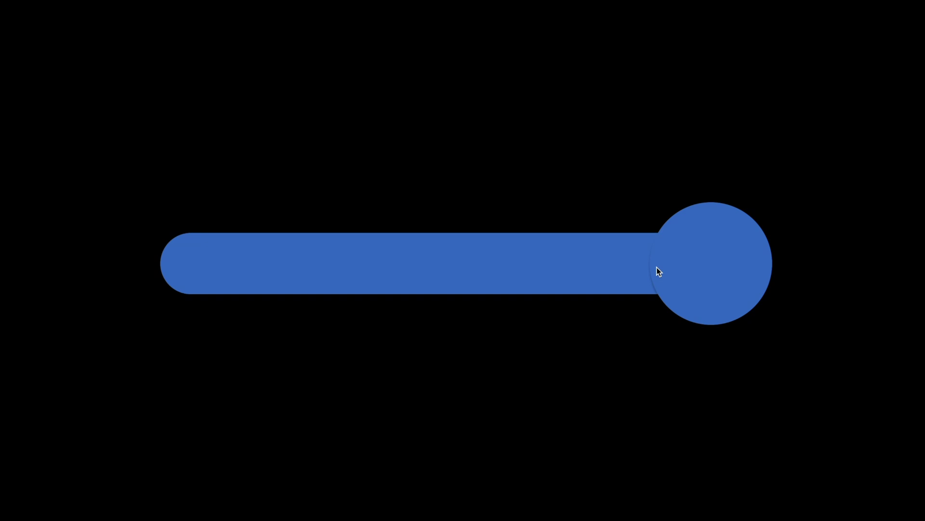